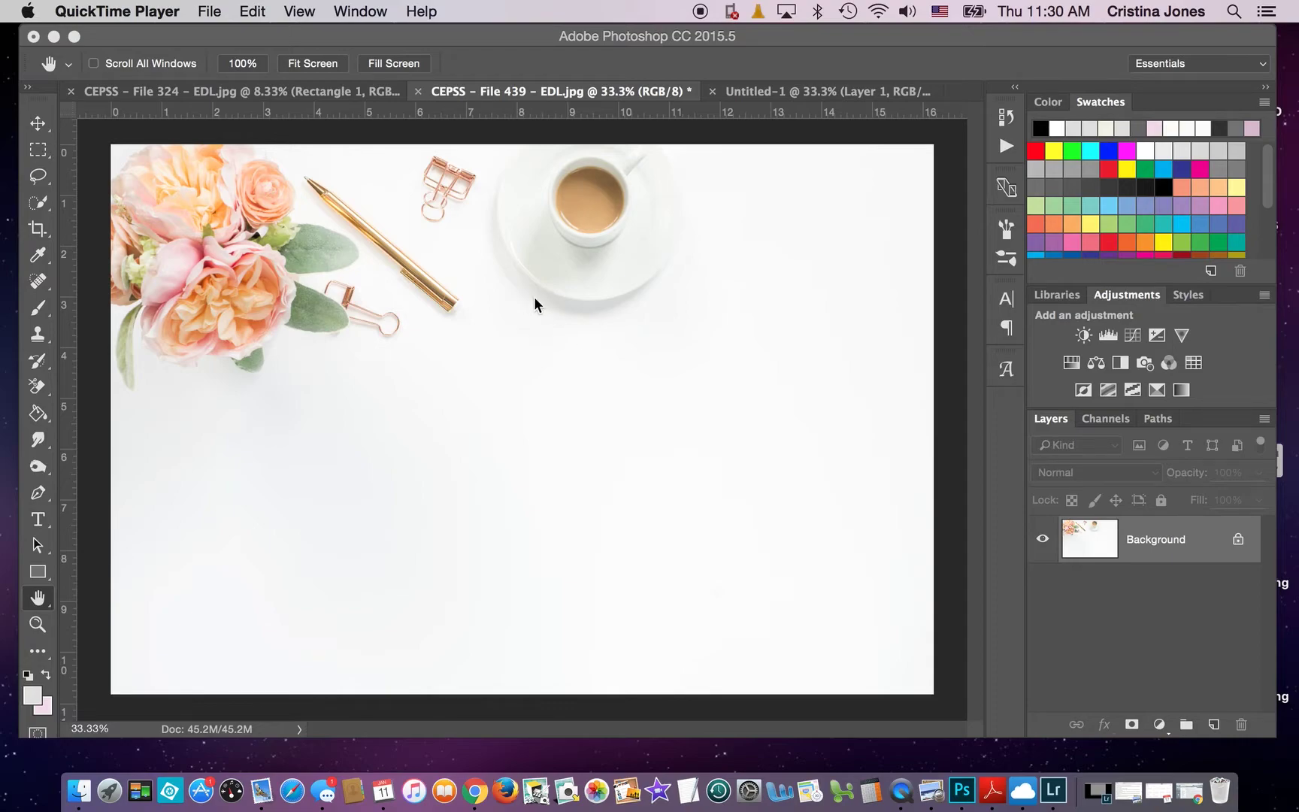
# Step: Merge the text and Layer 1 in the Untitled-1 quote document into a single layer
pyautogui.click(795, 95)
pyautogui.click(797, 94)
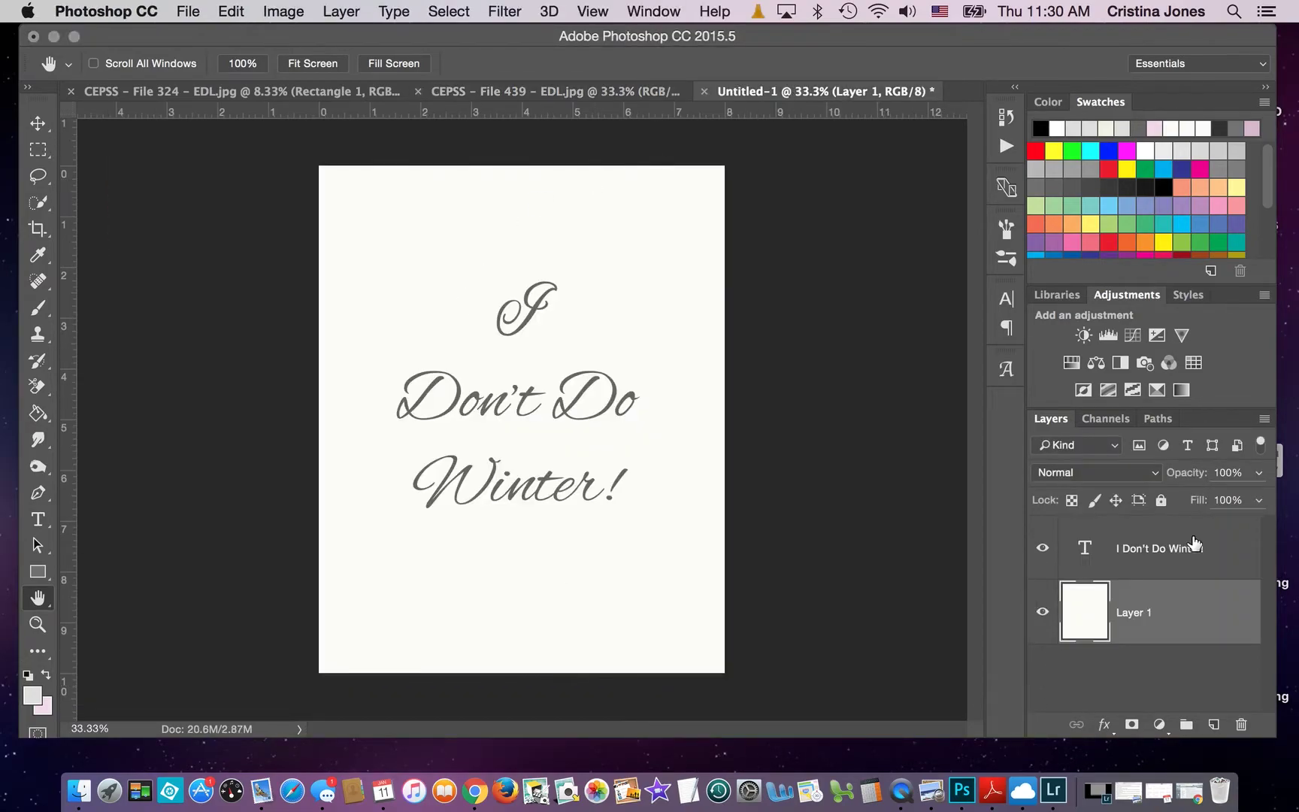
pyautogui.click(1195, 563)
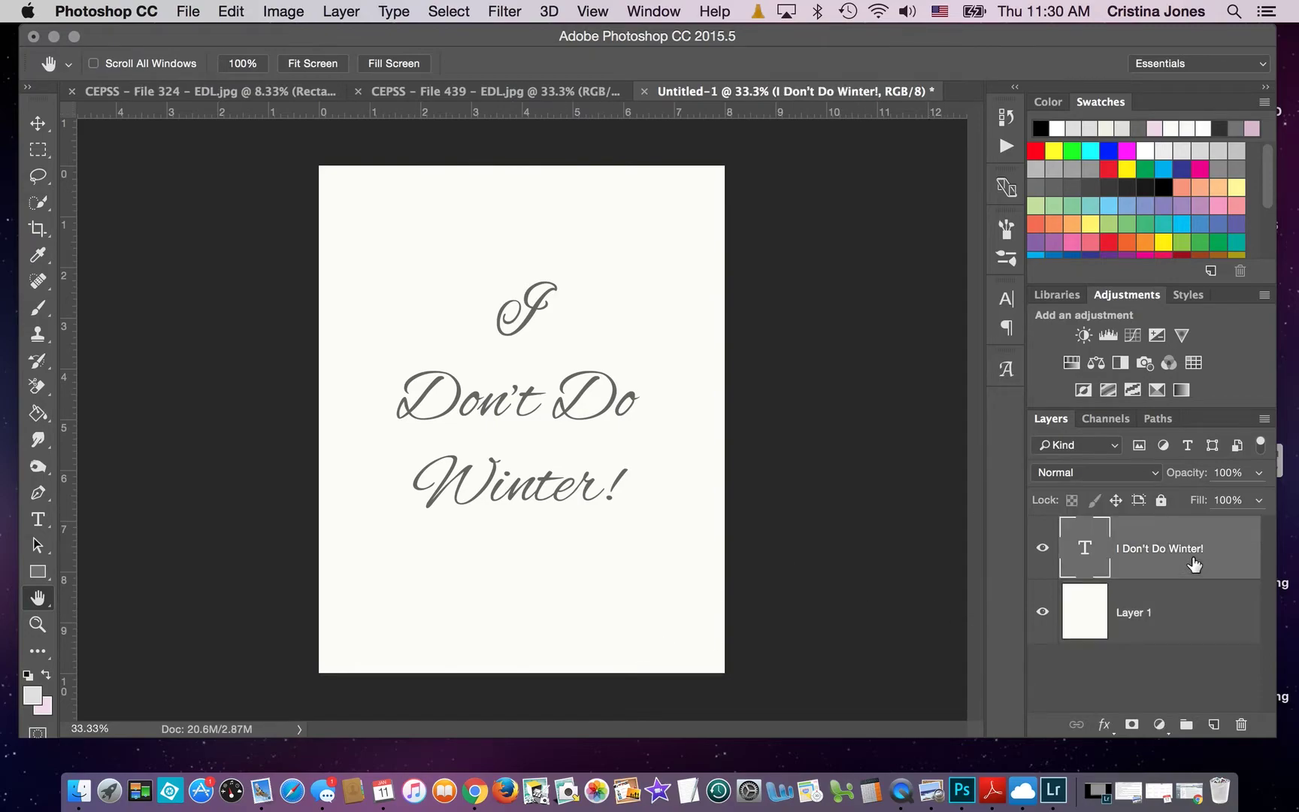
pyautogui.press('super+shift+e')
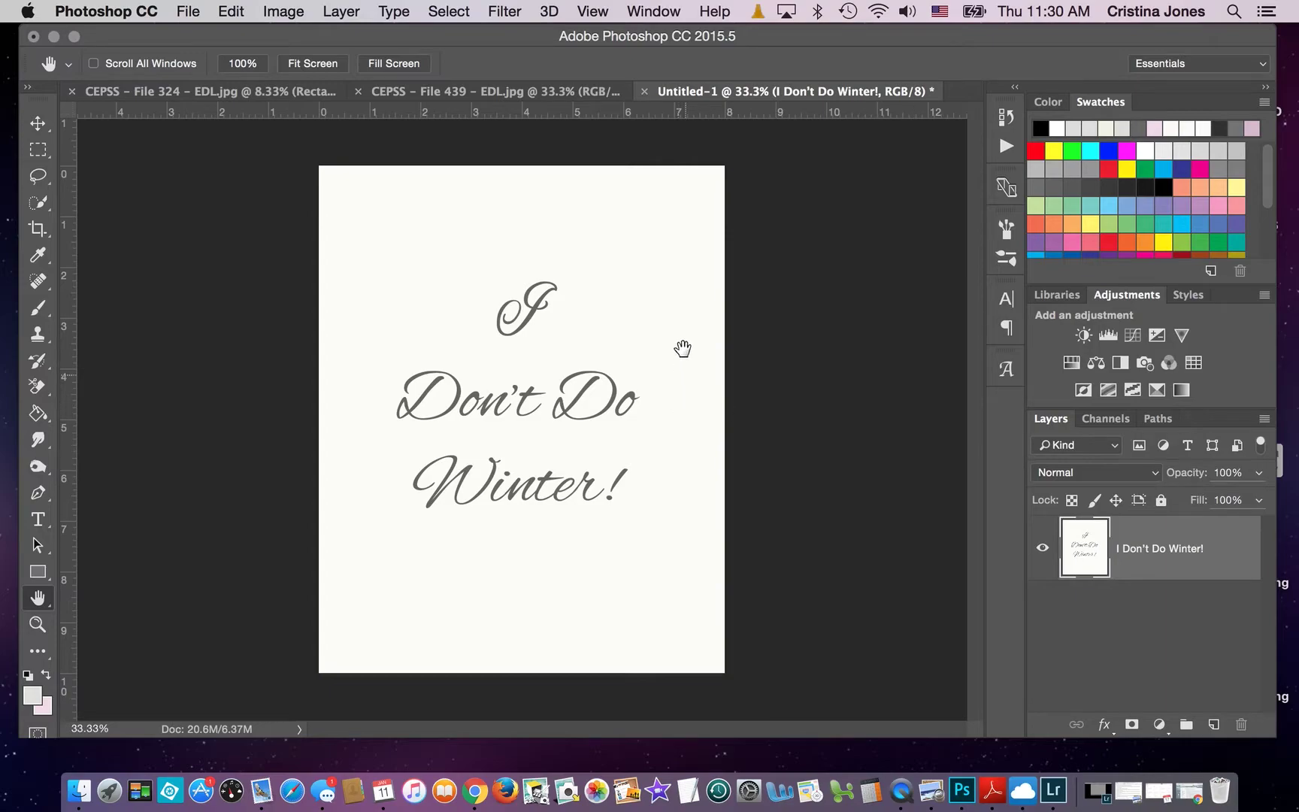
# Step: Copy the merged quote sheet into the CEPSS – File 439 desk photo using the Move tool
pyautogui.click(37, 123)
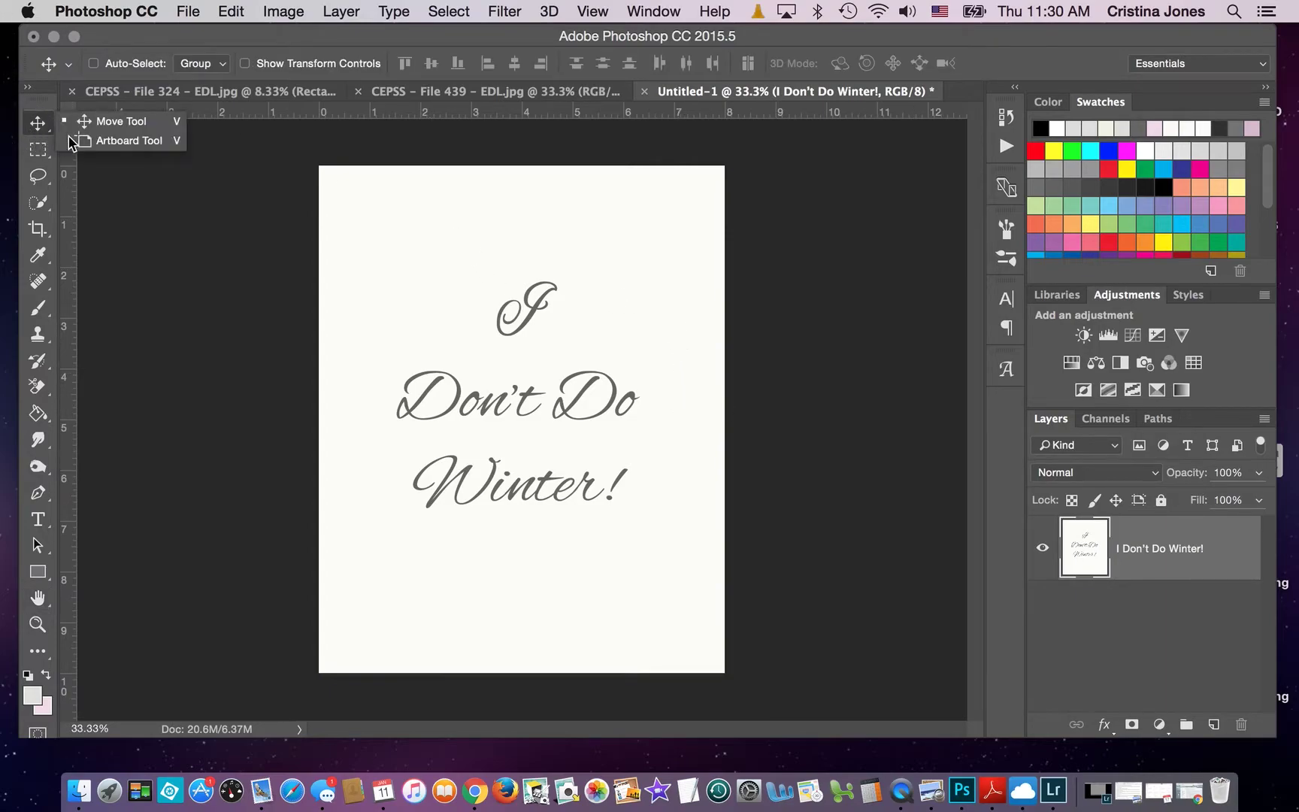
pyautogui.click(618, 293)
pyautogui.moveTo(637, 280); pyautogui.dragTo(510, 365)
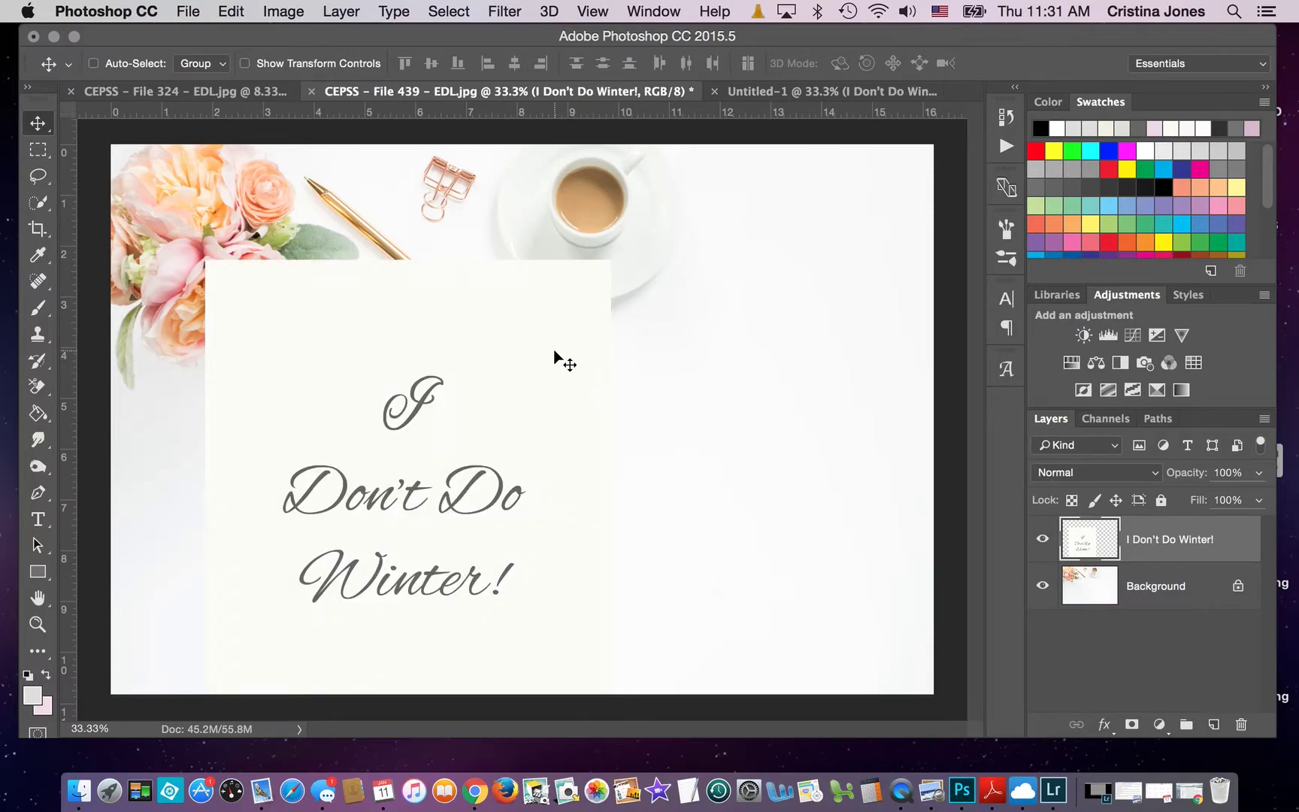
pyautogui.click(780, 91)
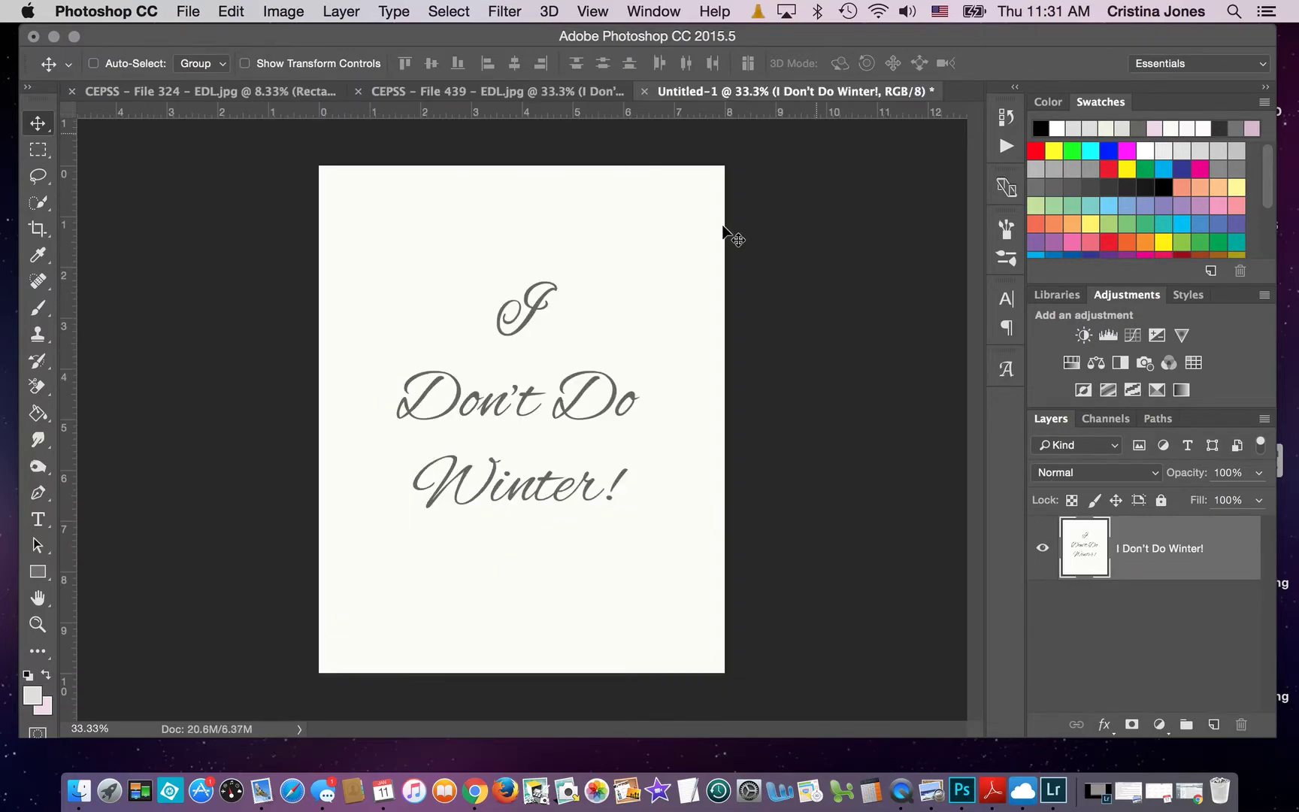
pyautogui.click(505, 91)
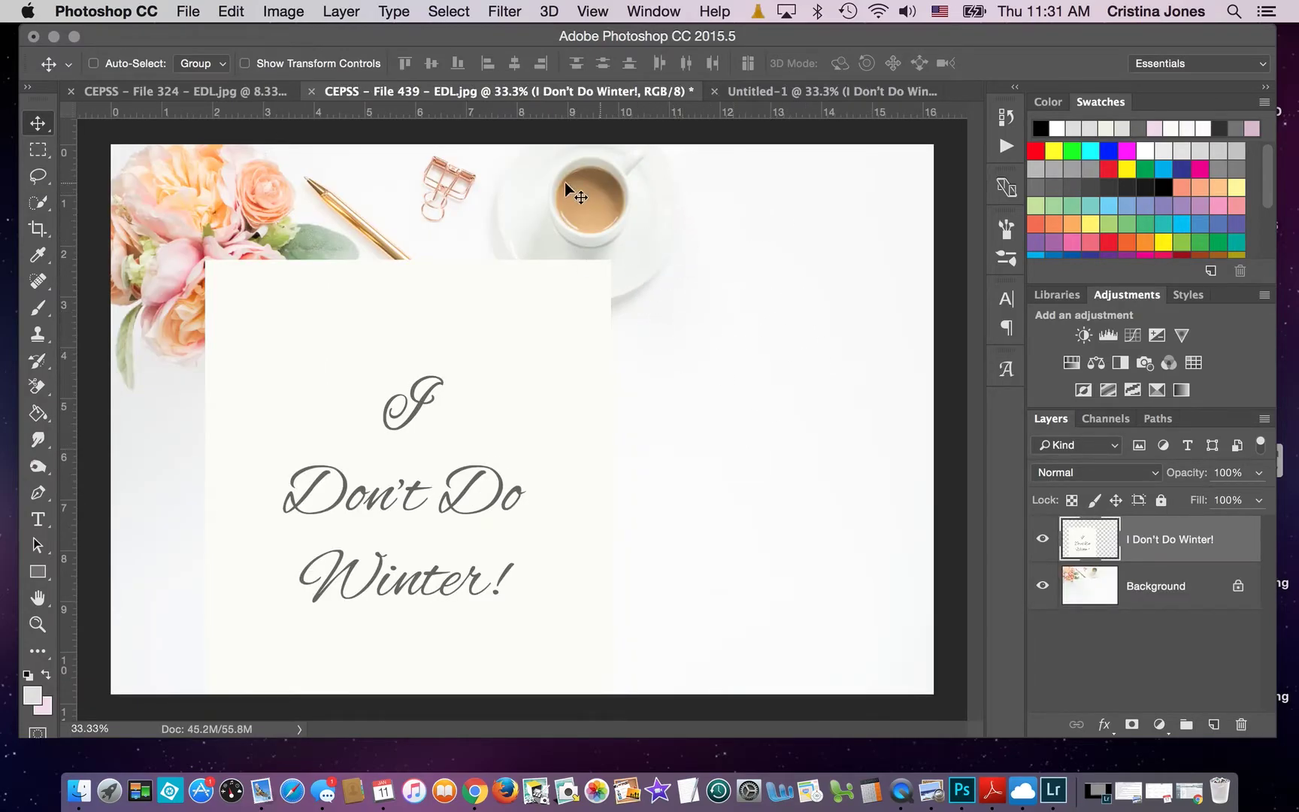
# Step: Scale the quote sheet proportionally to 73% and place it below the coffee cup
pyautogui.moveTo(449, 356); pyautogui.dragTo(655, 312)
pyautogui.hotkey('ctrl', 't')
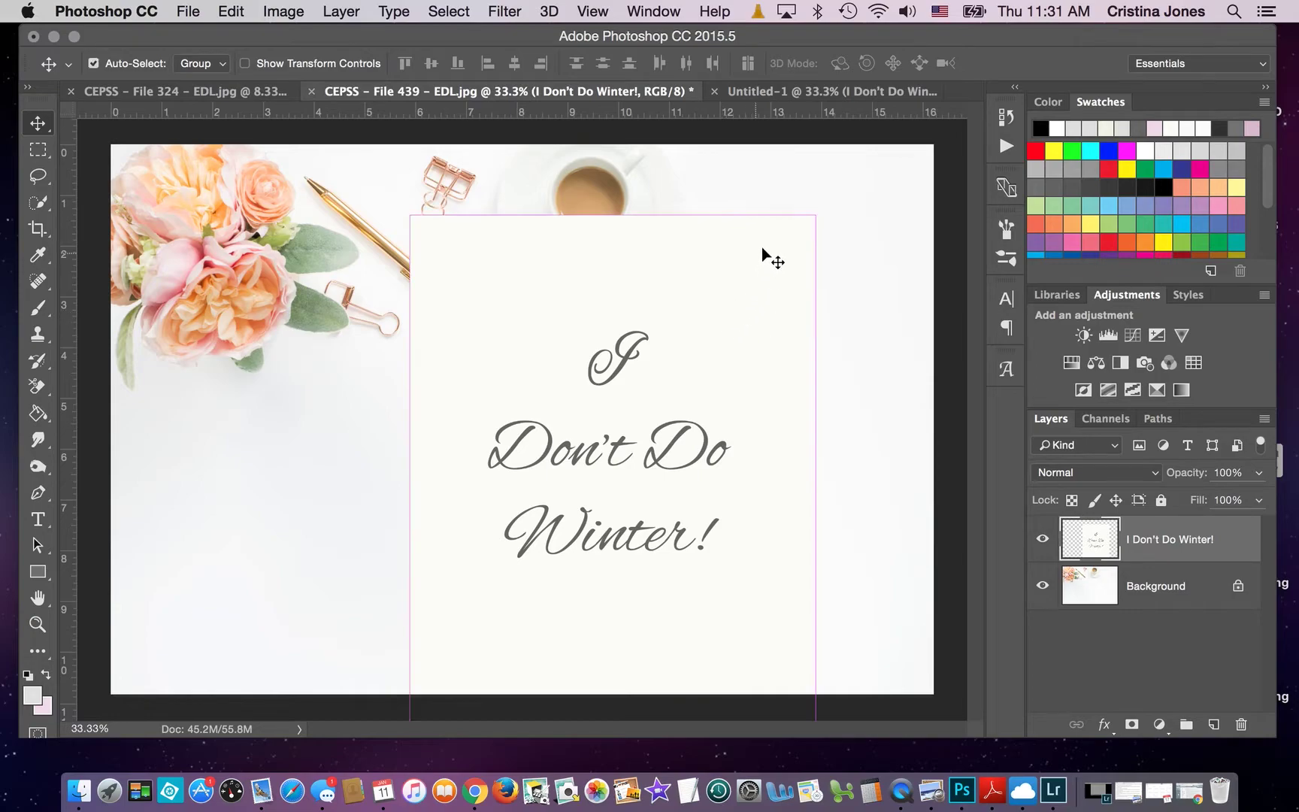
pyautogui.moveTo(817, 218); pyautogui.dragTo(643, 345)
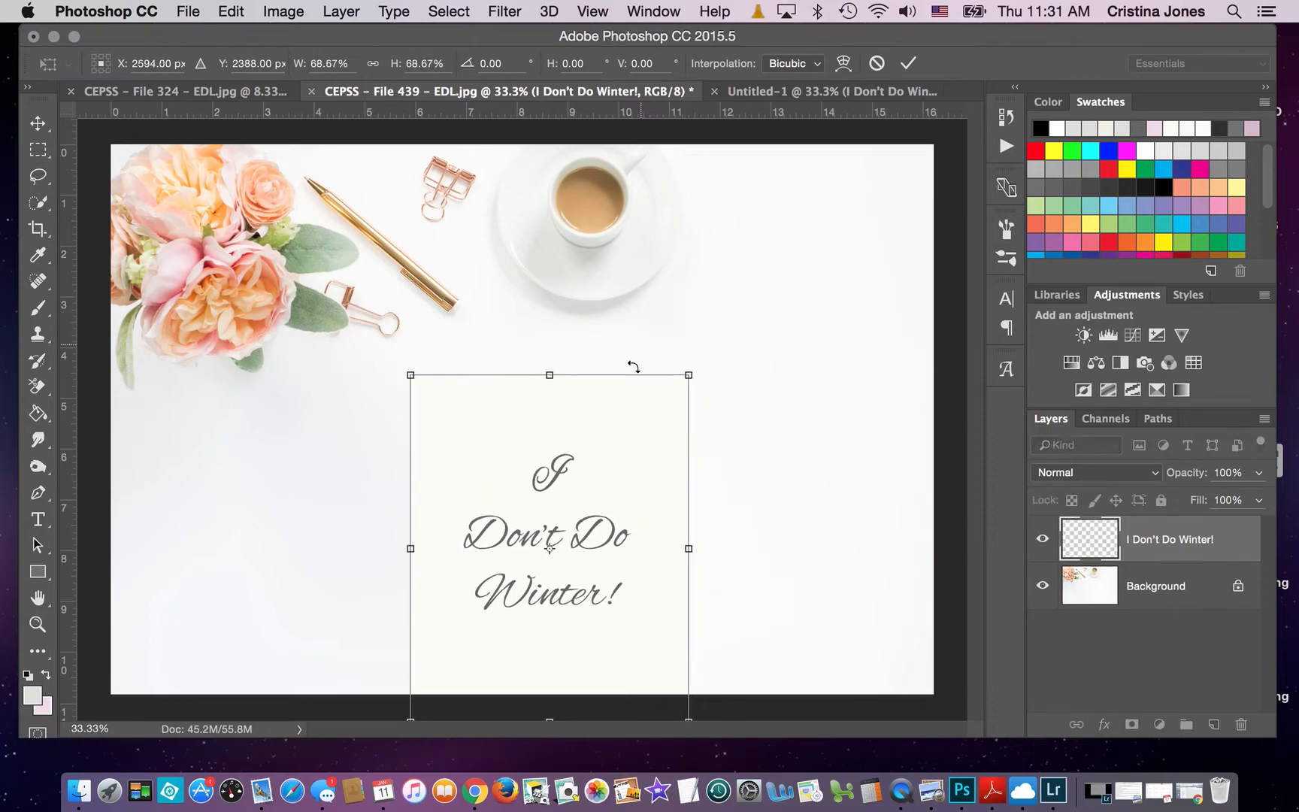
pyautogui.moveTo(638, 434); pyautogui.dragTo(687, 350)
pyautogui.moveTo(737, 291); pyautogui.dragTo(758, 282)
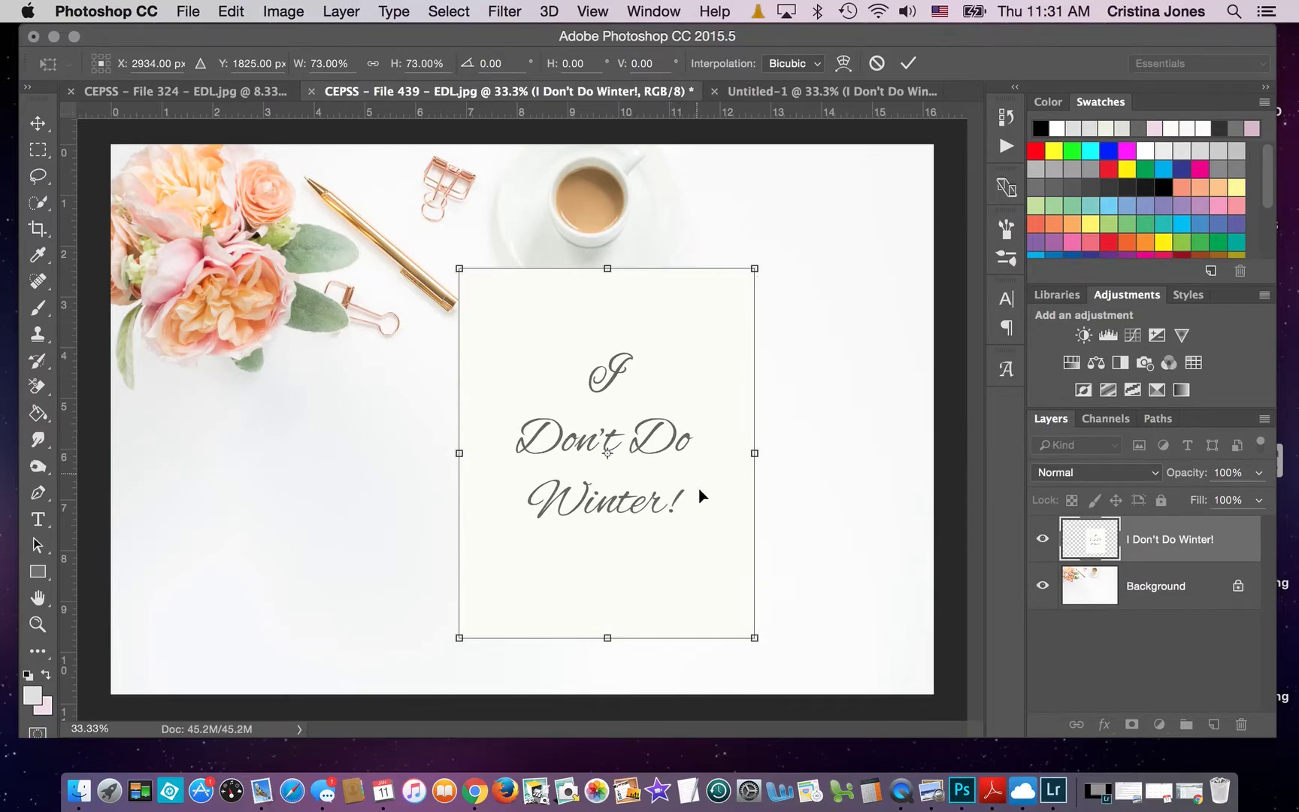
pyautogui.moveTo(749, 456); pyautogui.dragTo(783, 455)
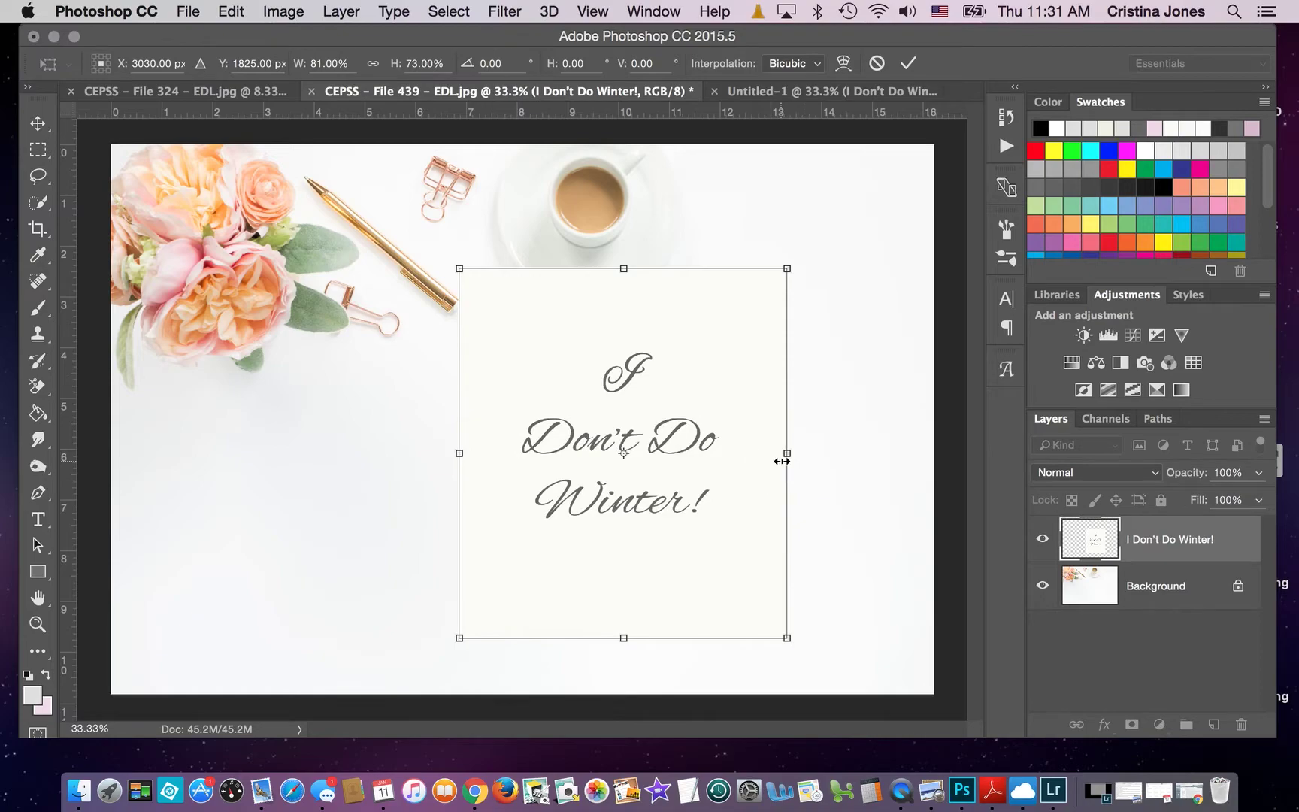
pyautogui.press('super+z')
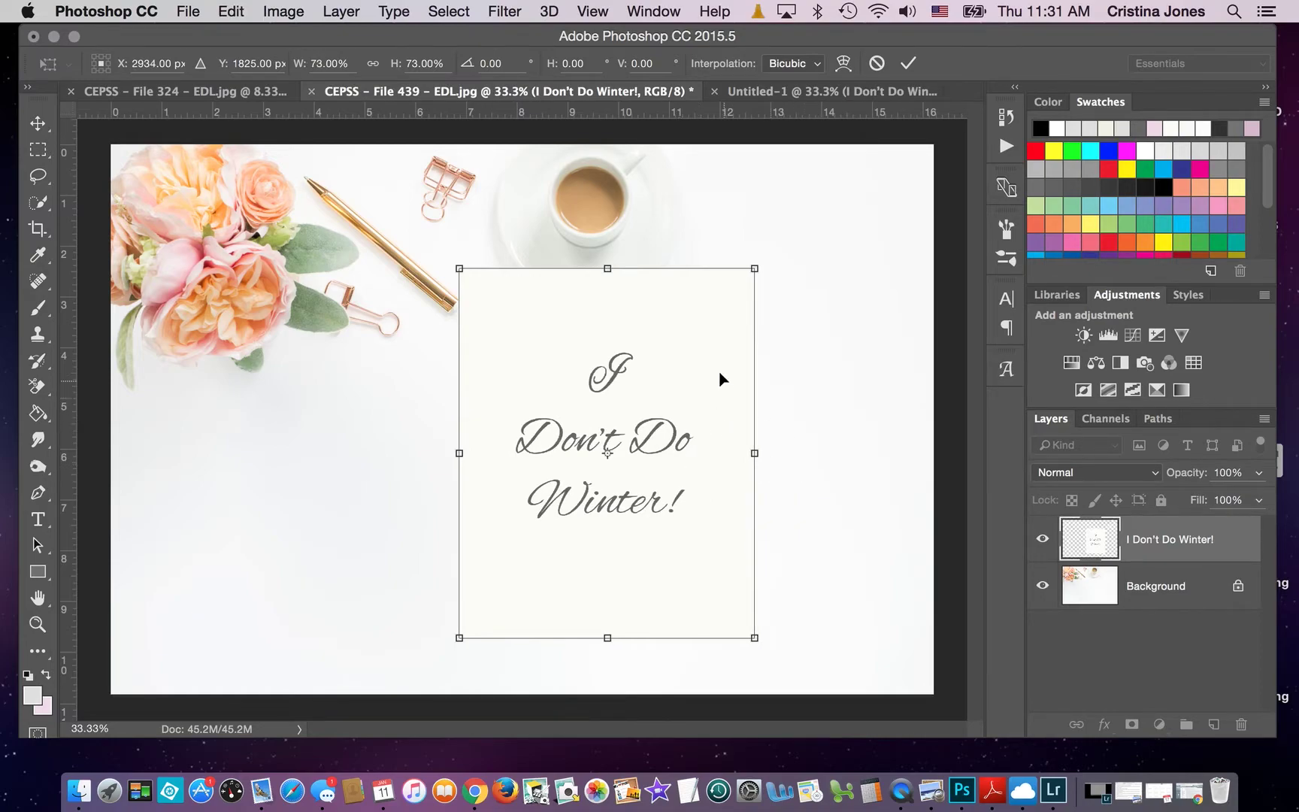
# Step: Move the quote sheet under the saucer's lower edge, rotate it by about -1.76°, and apply the transform
pyautogui.moveTo(677, 314); pyautogui.dragTo(641, 334)
pyautogui.moveTo(809, 267); pyautogui.dragTo(809, 266)
pyautogui.moveTo(639, 527); pyautogui.dragTo(643, 529)
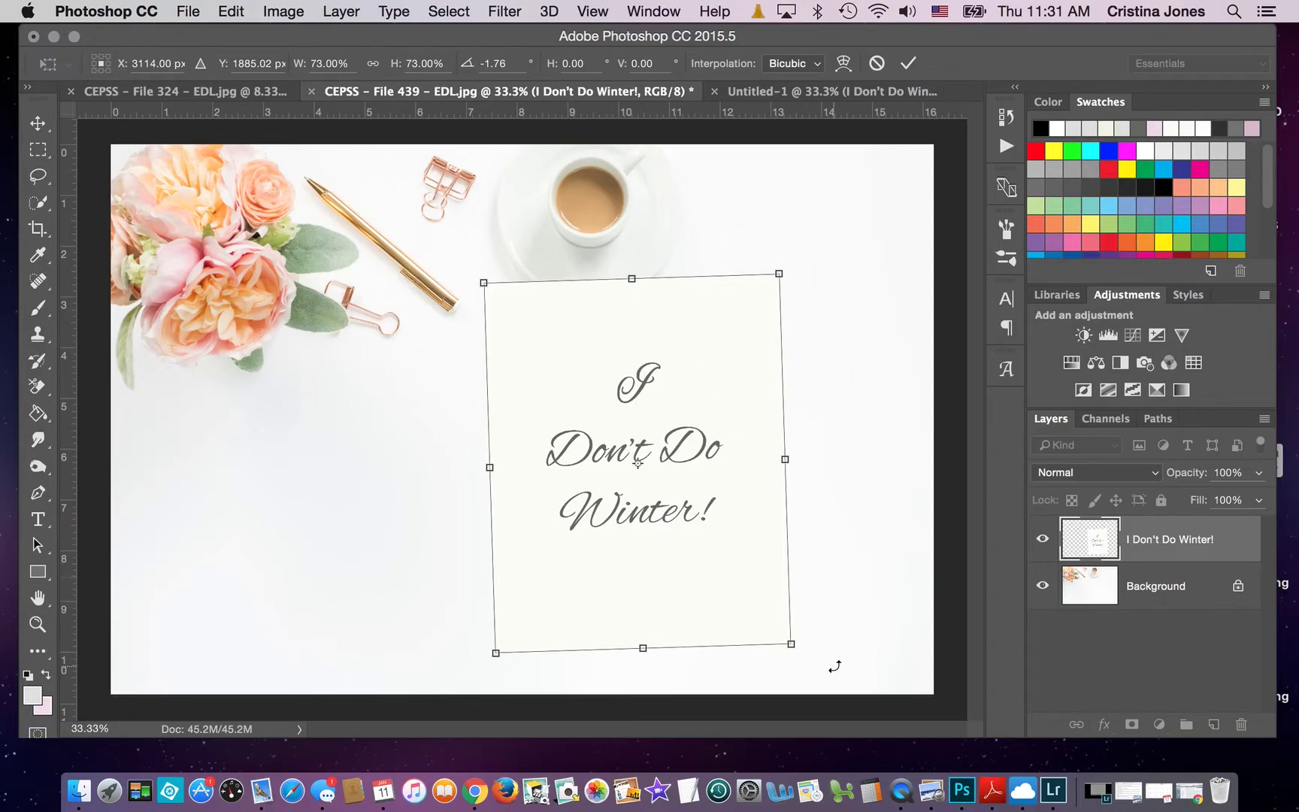
pyautogui.press('Return')
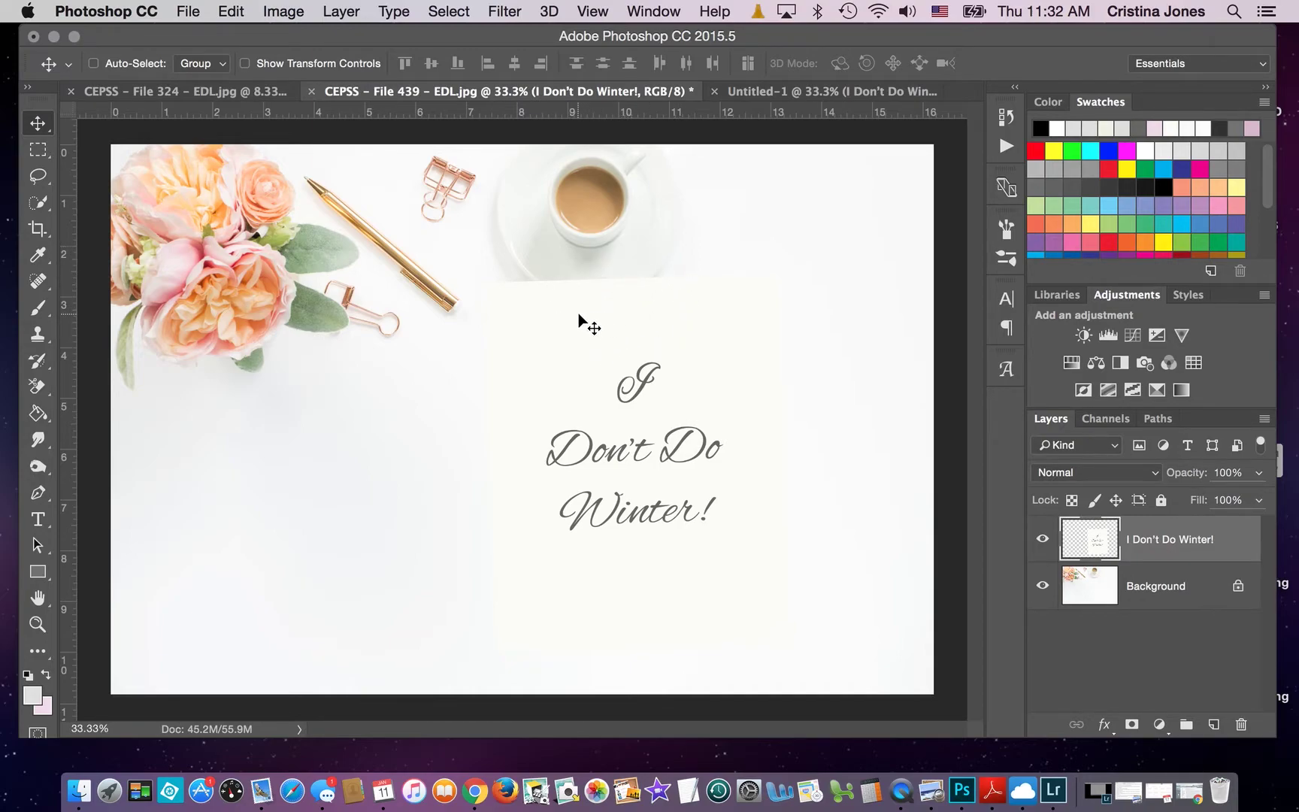
# Step: Add Drop Shadow and Gradient Overlay layer styles to the quote sheet layer
pyautogui.click(1094, 550)
pyautogui.rightClick(1113, 550)
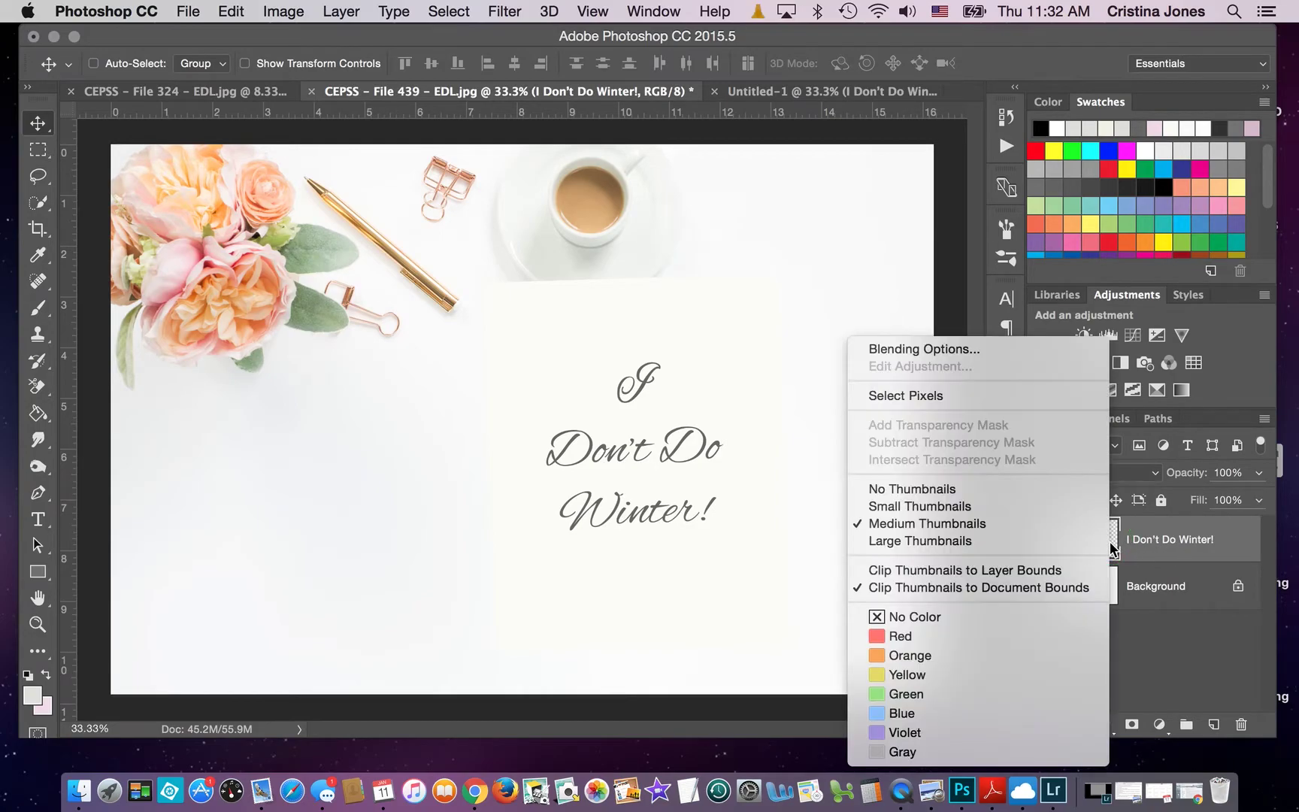
pyautogui.click(1062, 354)
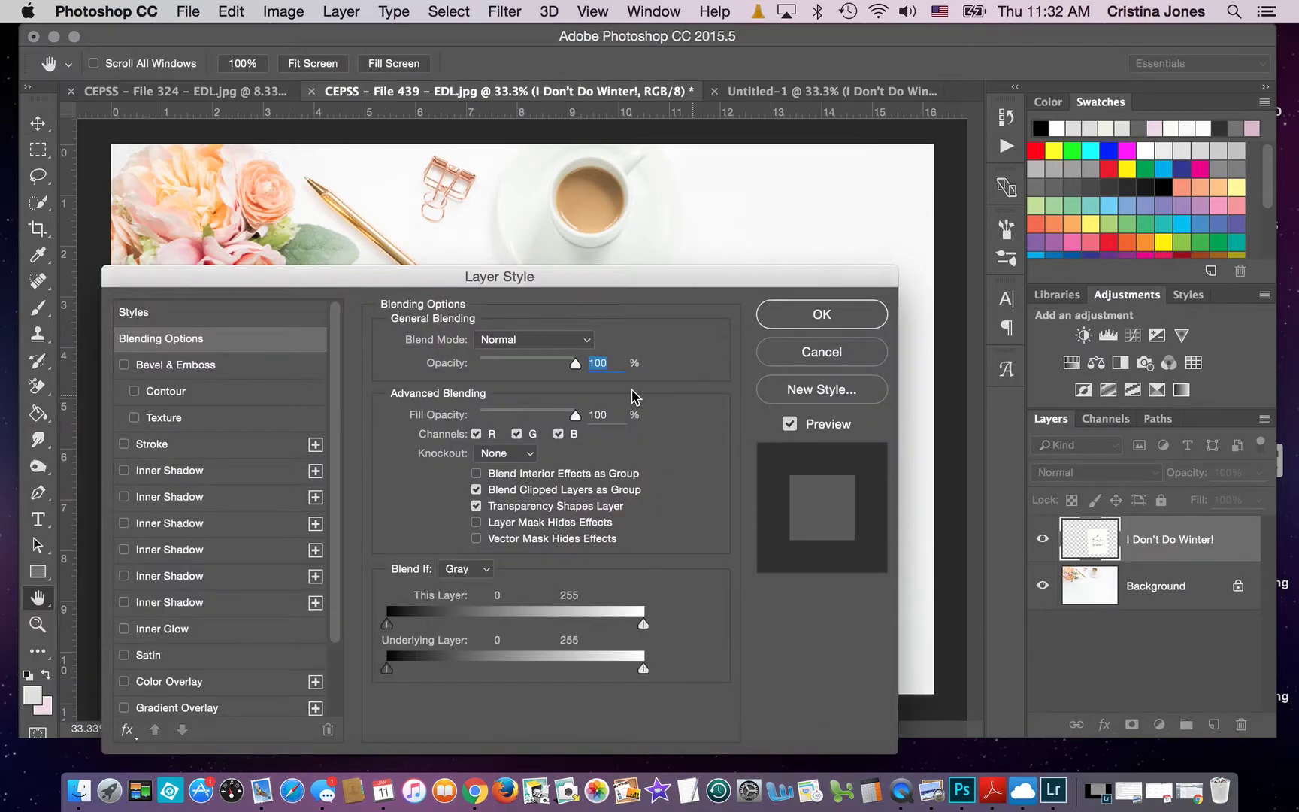
pyautogui.moveTo(374, 286); pyautogui.dragTo(668, 123)
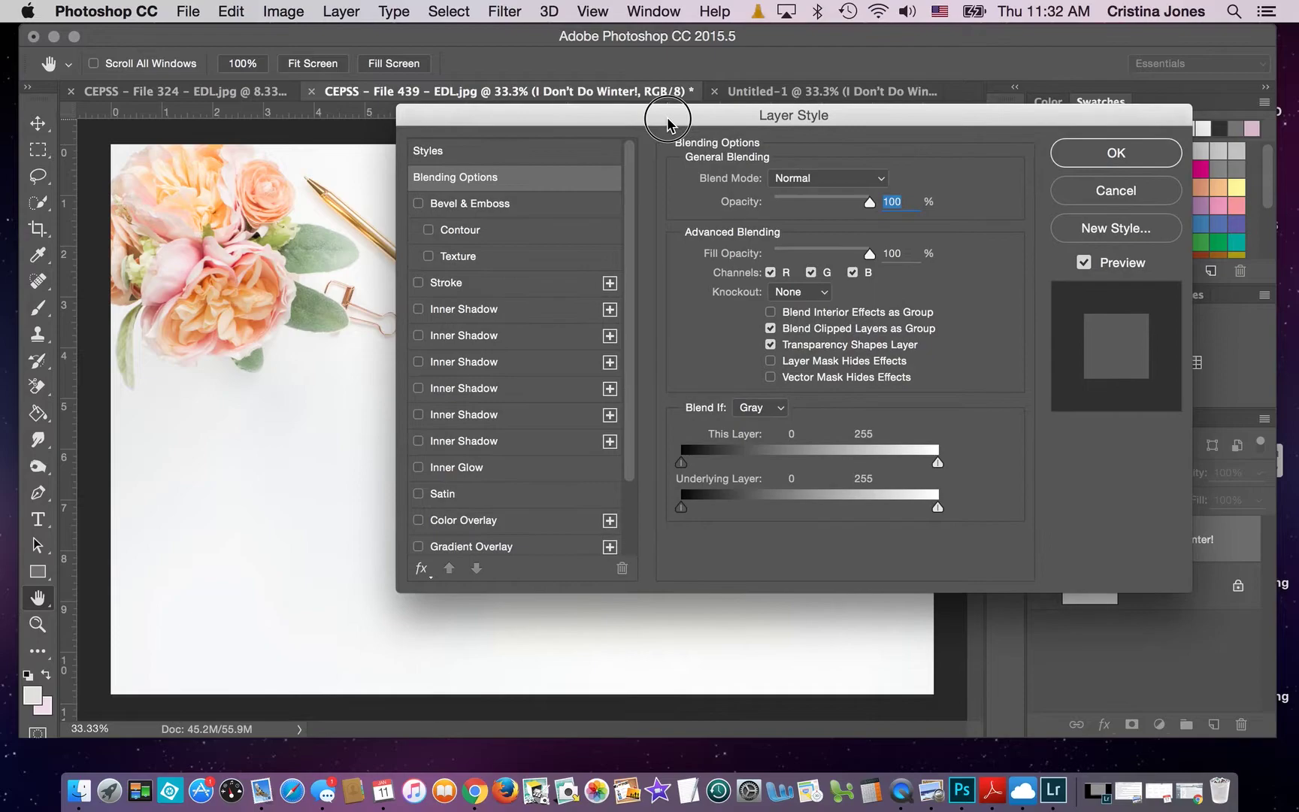
pyautogui.scroll(-2, 587, 416)
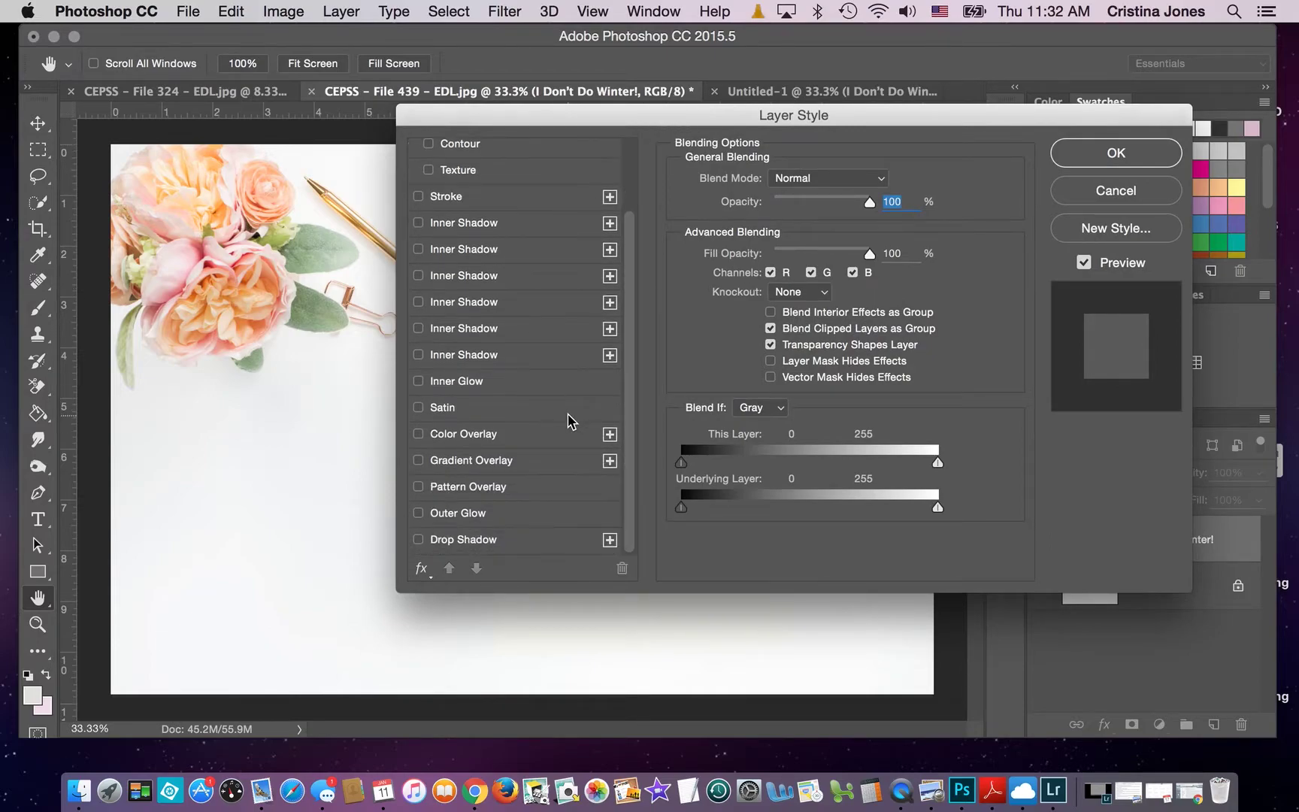
pyautogui.click(421, 540)
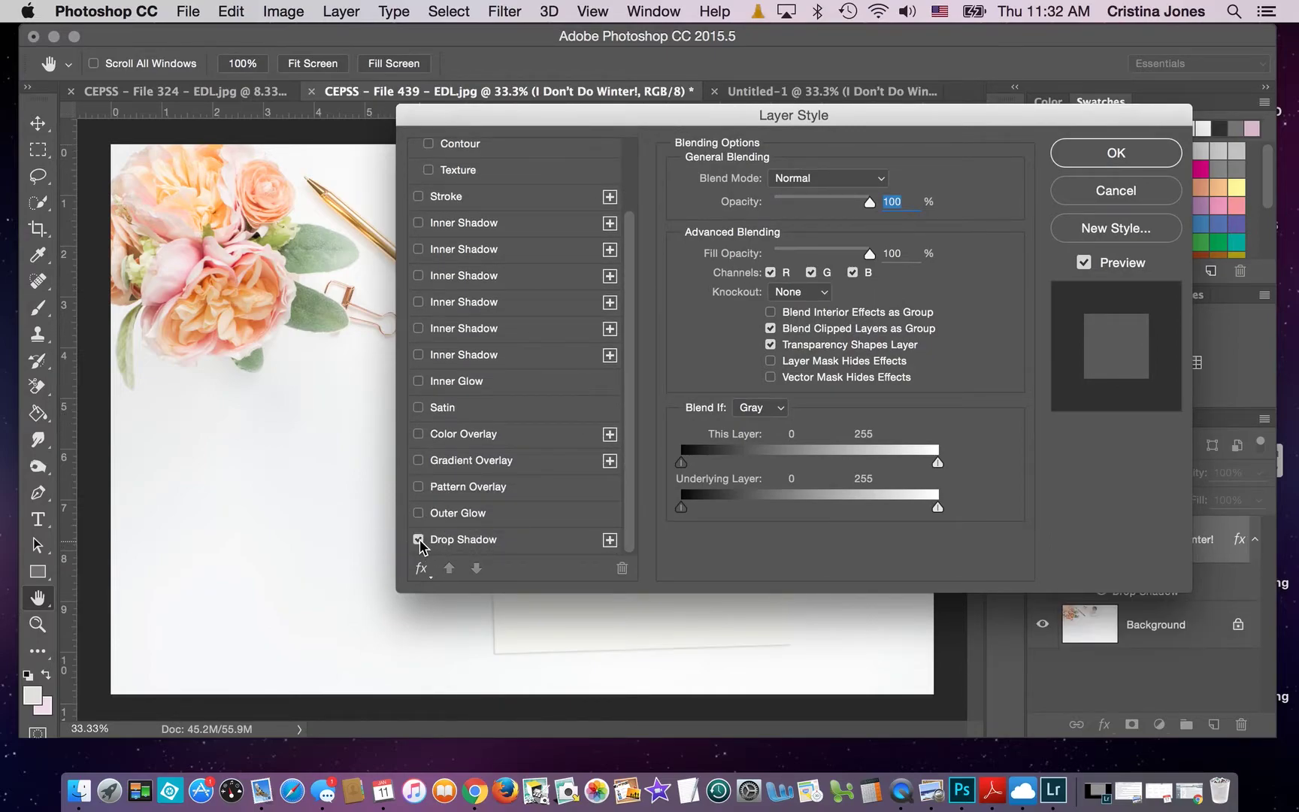
pyautogui.click(419, 461)
pyautogui.click(1118, 156)
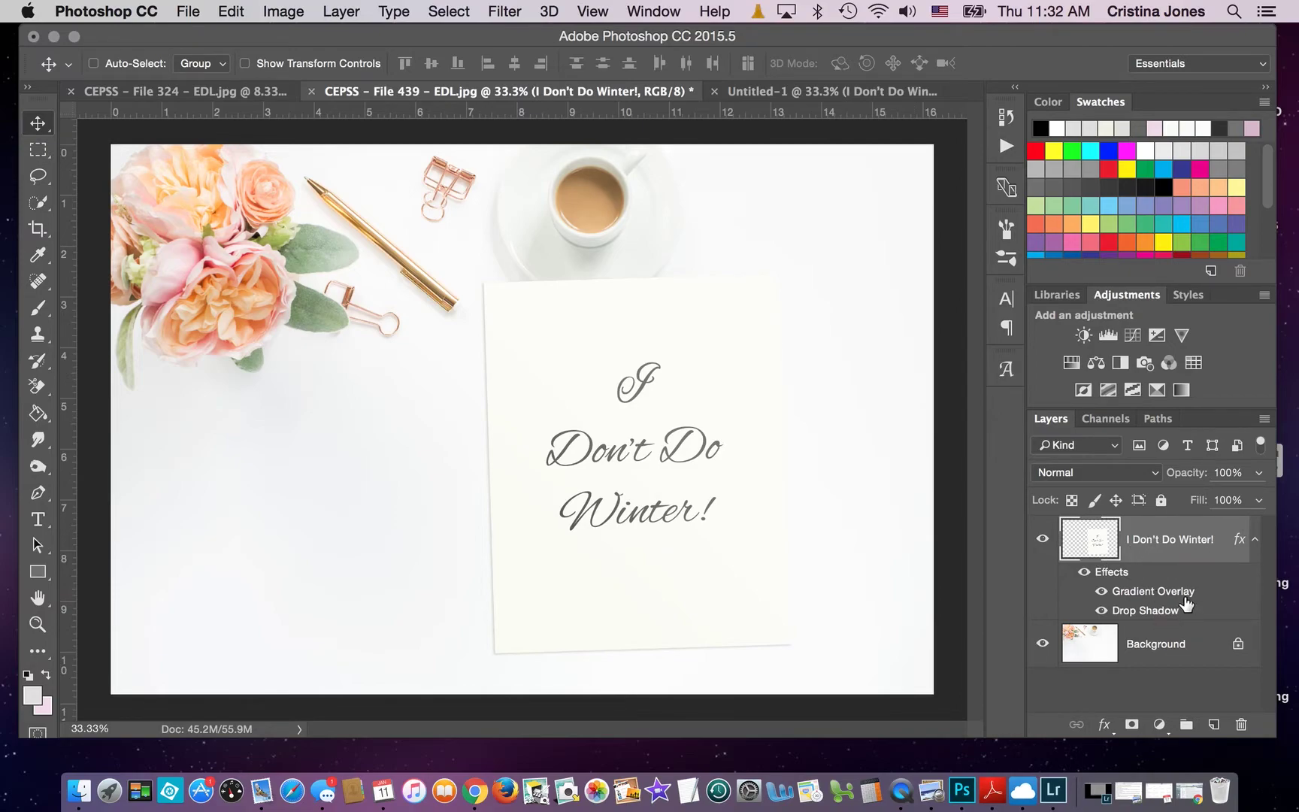
# Step: Try a layer mask on the quote sheet, painting black over its edges at the saucer, the left side and the upper right corner
pyautogui.click(1132, 725)
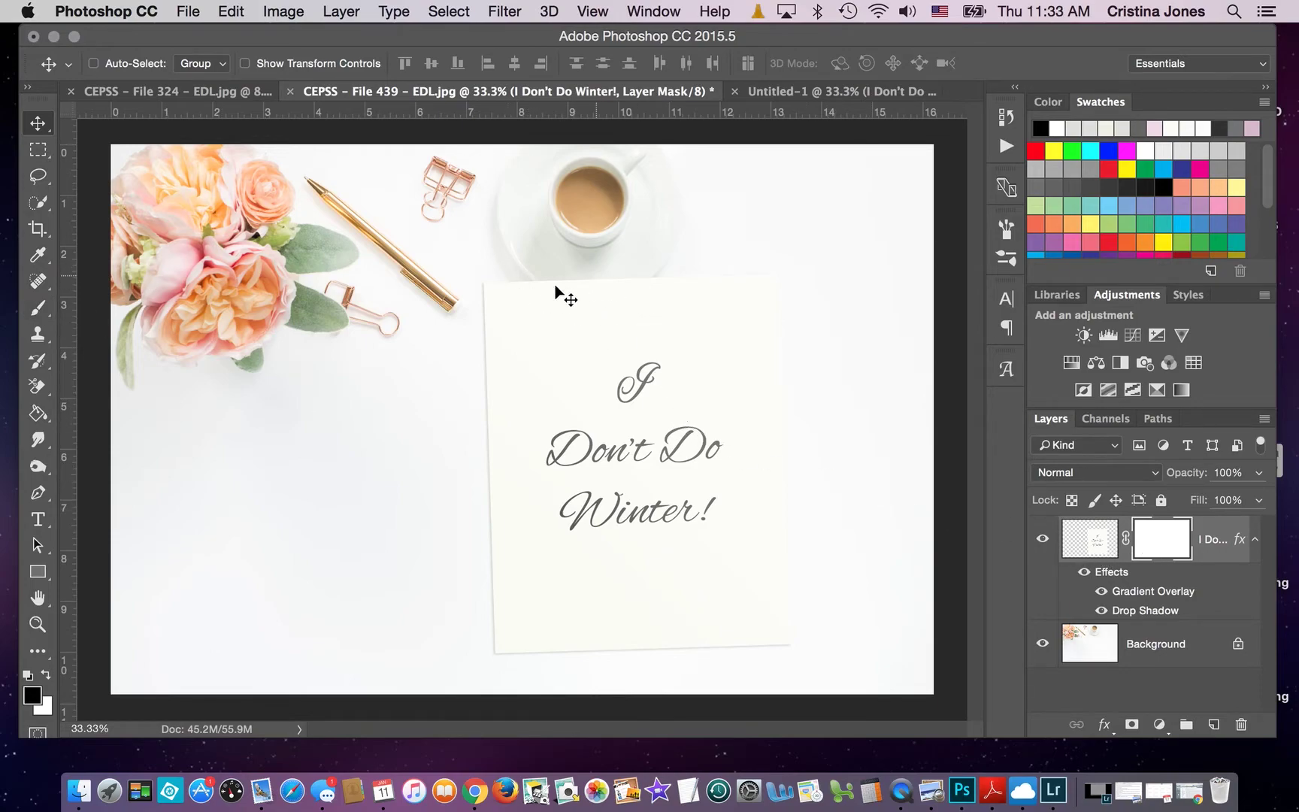
pyautogui.click(38, 307)
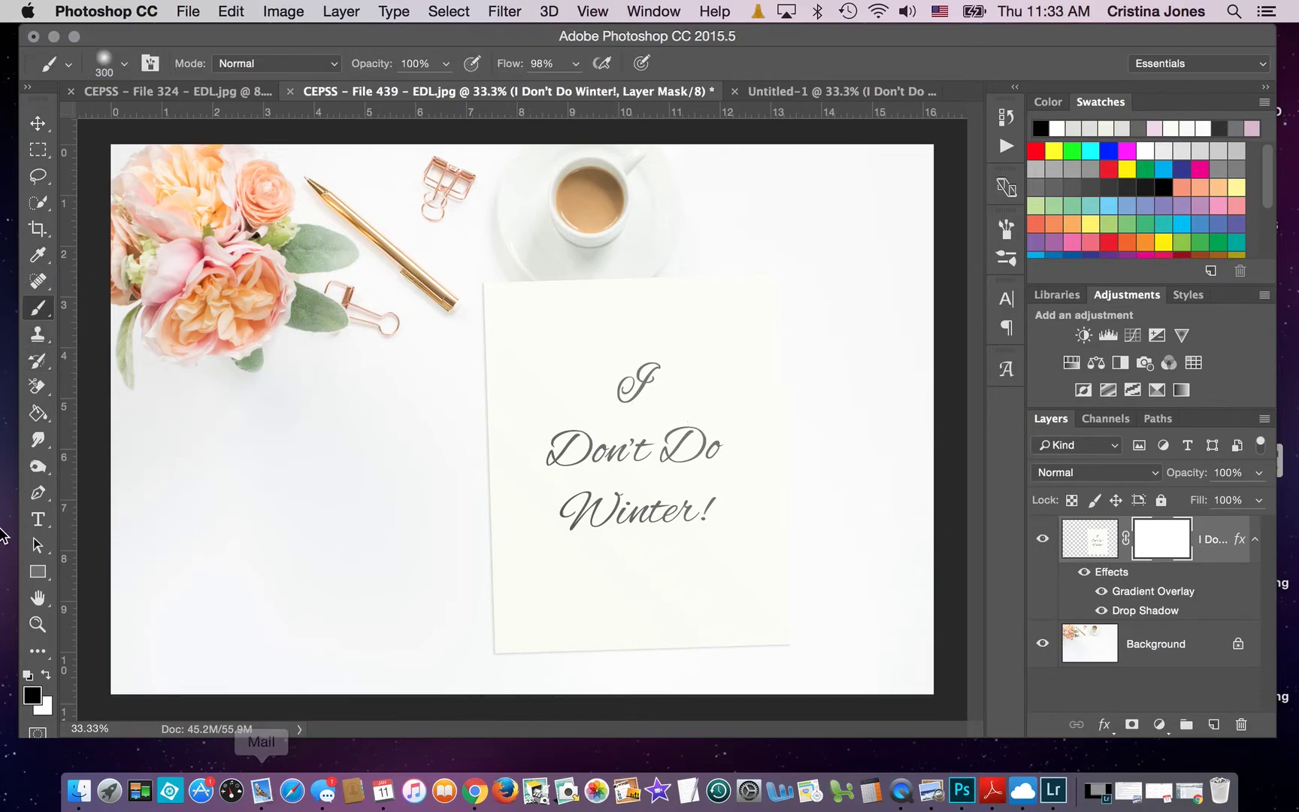
pyautogui.moveTo(552, 282)
pyautogui.mouseDown()
pyautogui.moveTo(631, 291)
pyautogui.moveTo(609, 319)
pyautogui.moveTo(554, 313)
pyautogui.moveTo(586, 326)
pyautogui.moveTo(614, 317)
pyautogui.moveTo(566, 317)
pyautogui.moveTo(598, 332)
pyautogui.moveTo(608, 316)
pyautogui.moveTo(576, 304)
pyautogui.moveTo(590, 329)
pyautogui.moveTo(622, 301)
pyautogui.moveTo(580, 295)
pyautogui.mouseUp()
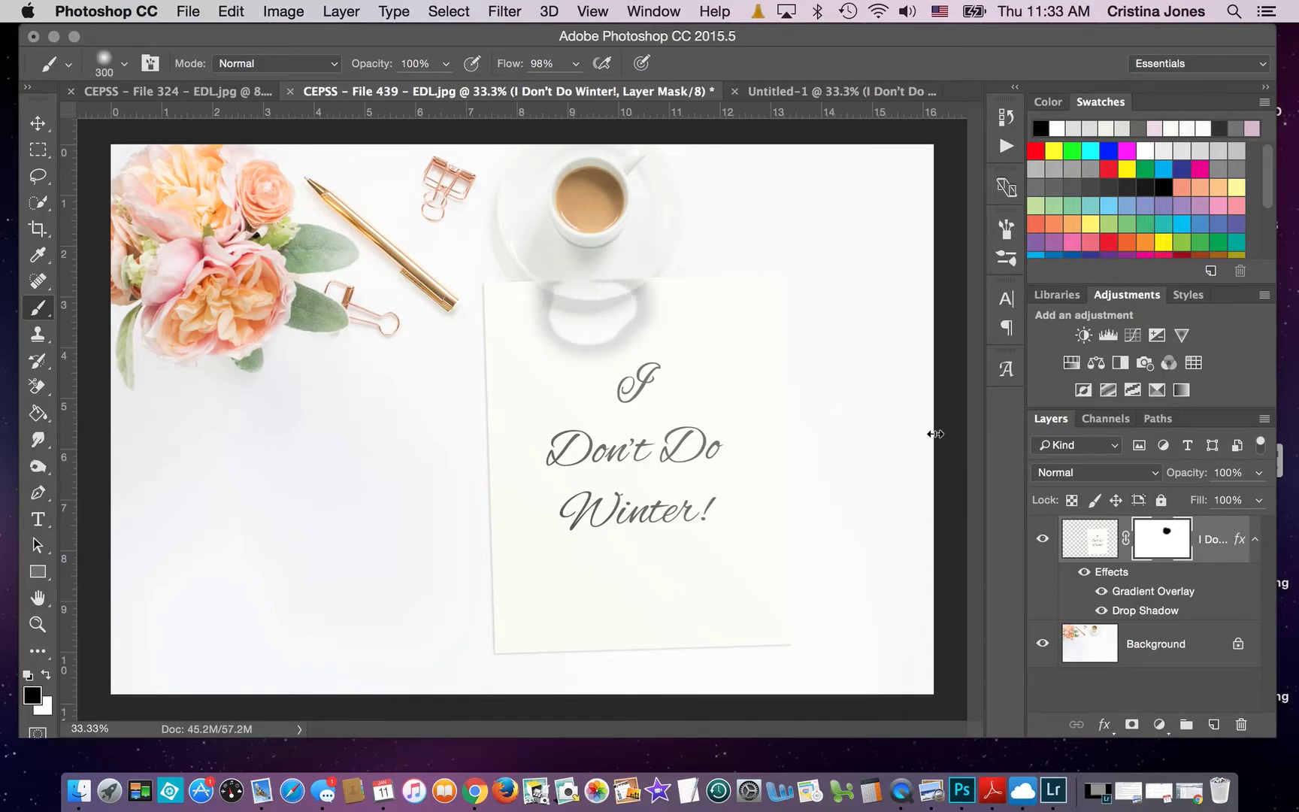
pyautogui.moveTo(490, 499)
pyautogui.mouseDown()
pyautogui.moveTo(508, 493)
pyautogui.moveTo(499, 499)
pyautogui.mouseUp()
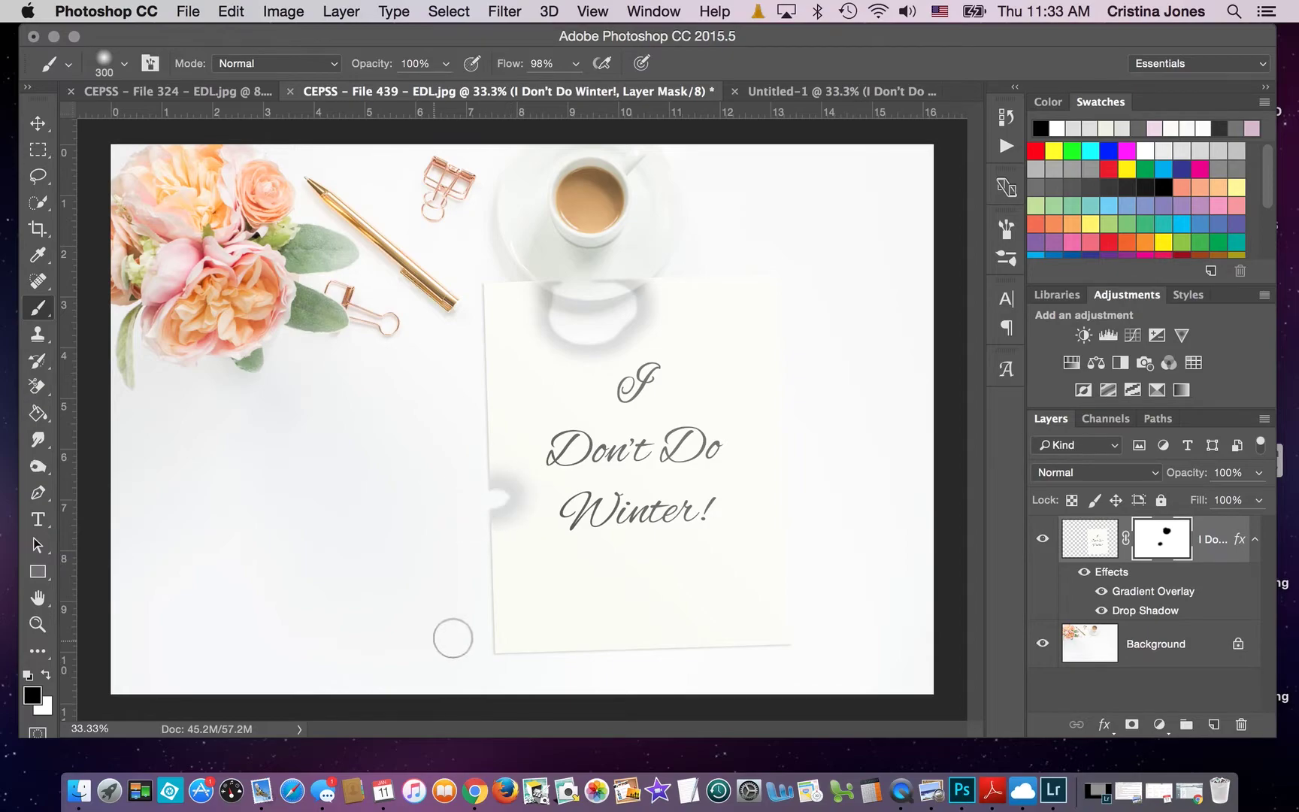
pyautogui.click(780, 277)
pyautogui.click(779, 283)
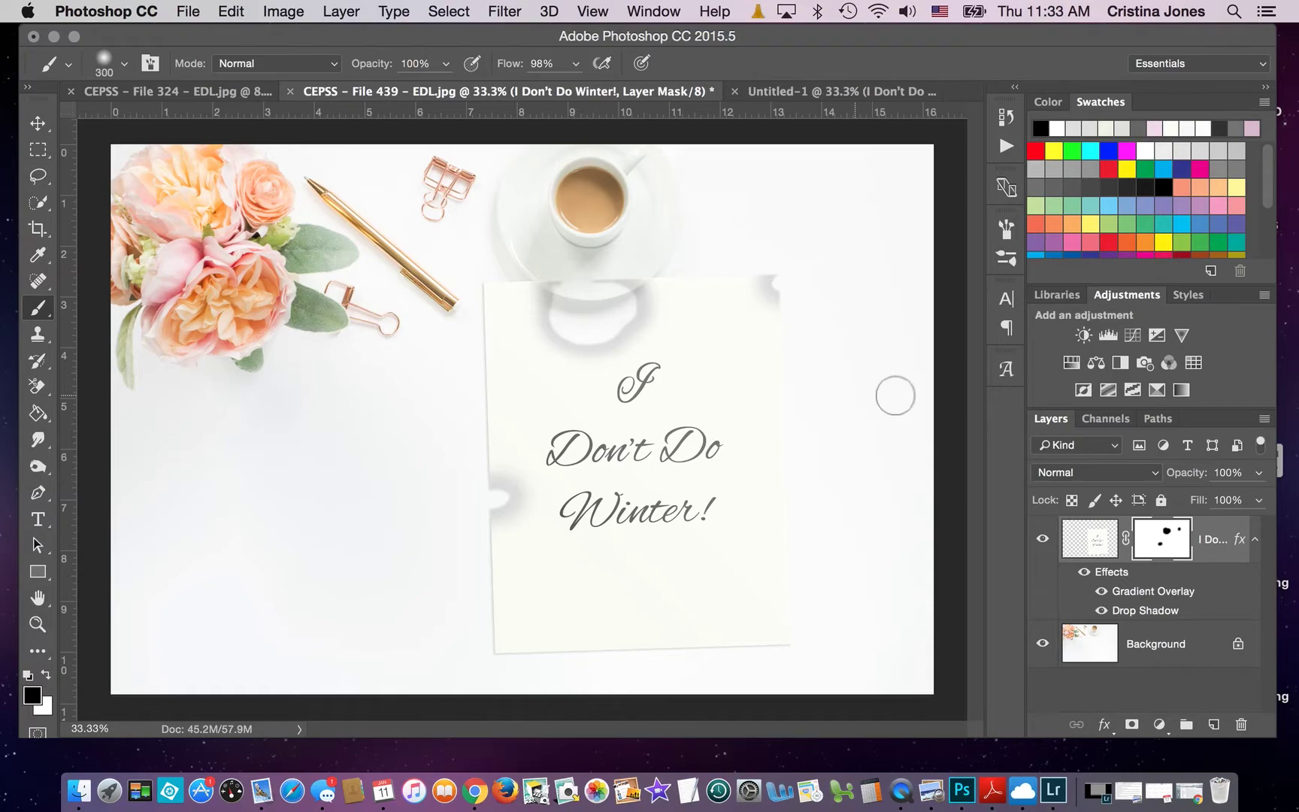
# Step: Delete the quote sheet's layer mask without applying it
pyautogui.moveTo(1214, 539); pyautogui.dragTo(1157, 556)
pyautogui.click(1162, 574)
pyautogui.moveTo(1194, 669); pyautogui.dragTo(1241, 728)
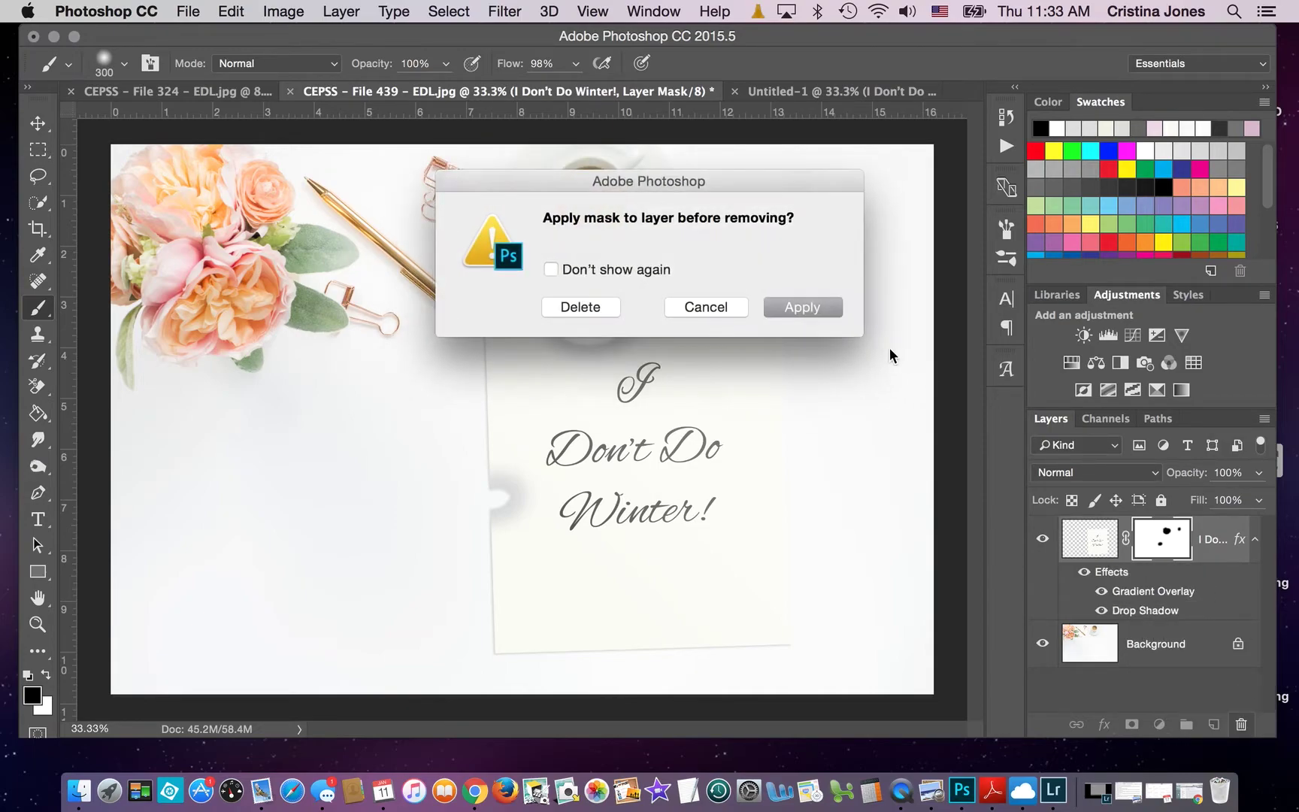
pyautogui.click(587, 311)
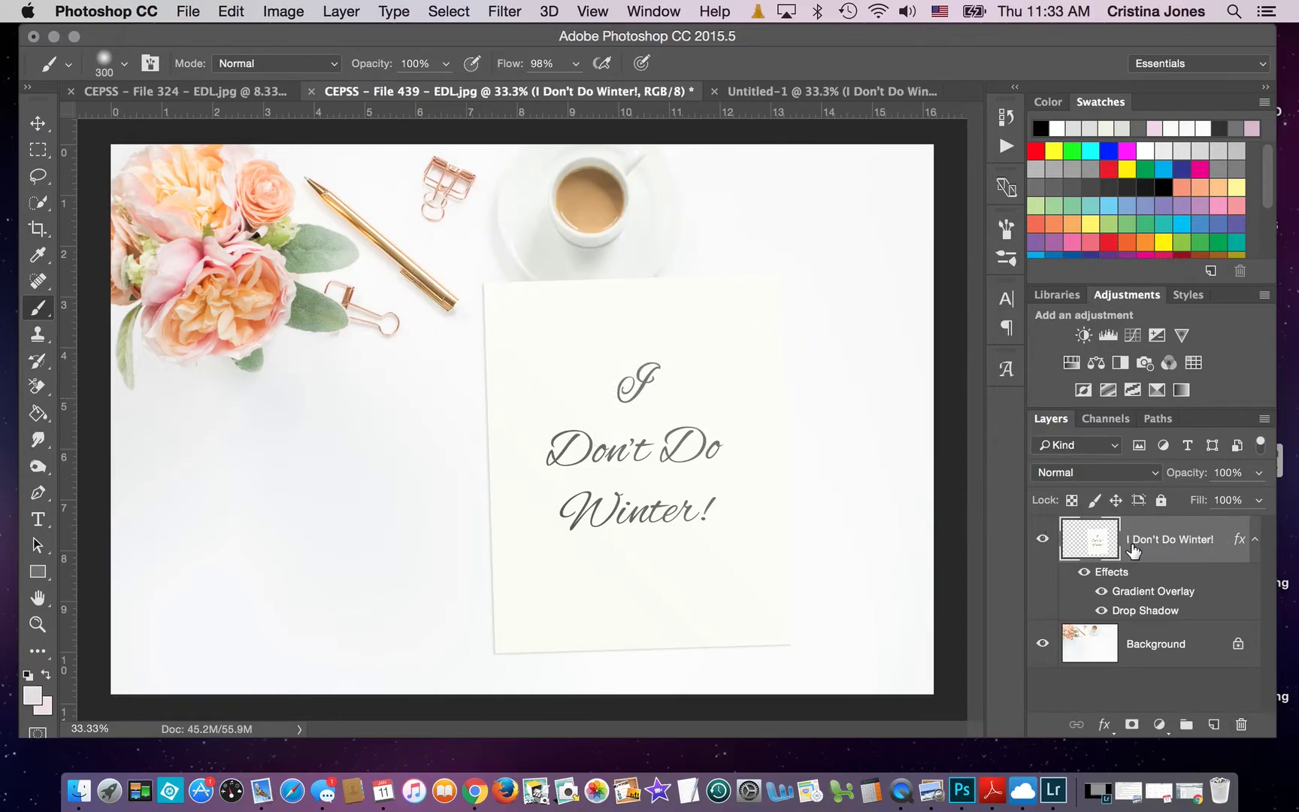
# Step: Duplicate the Background layer and place the copy above the quote sheet layer
pyautogui.click(1147, 645)
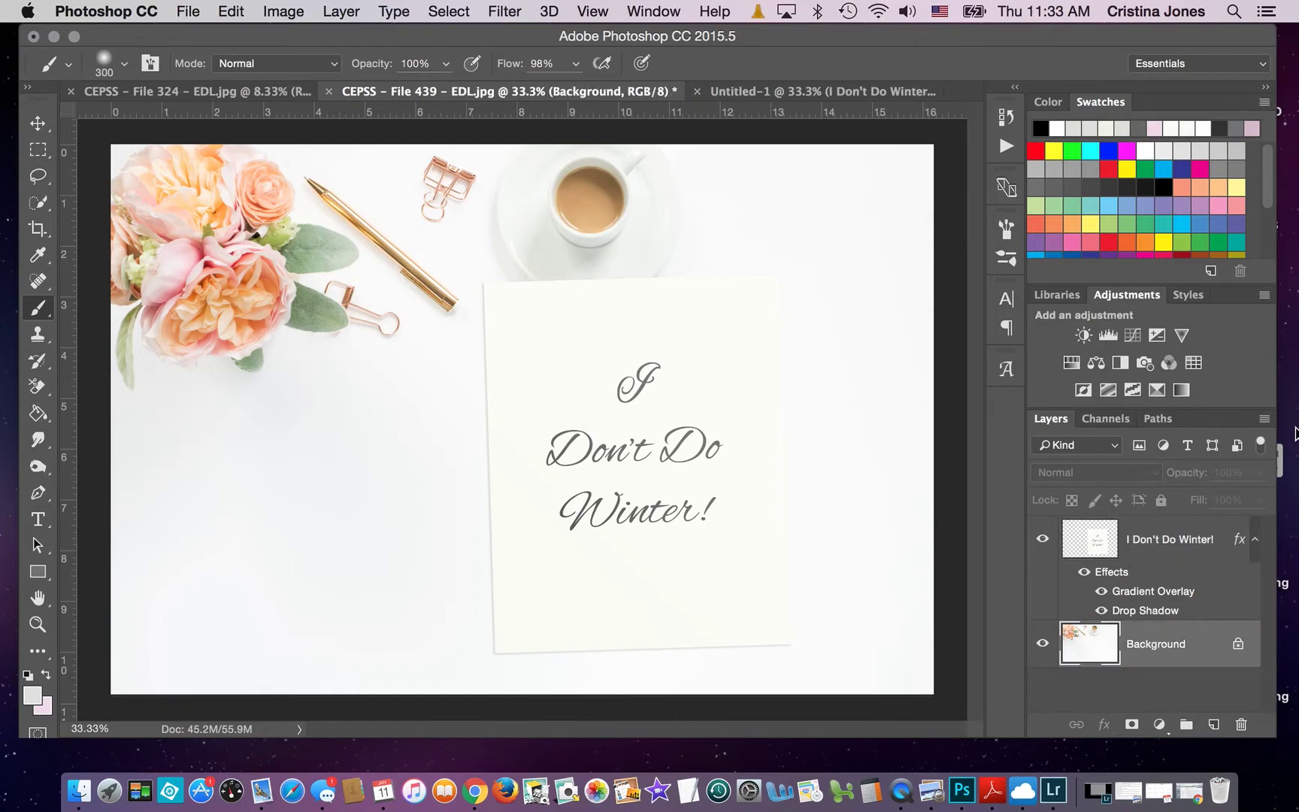
pyautogui.press('super+j')
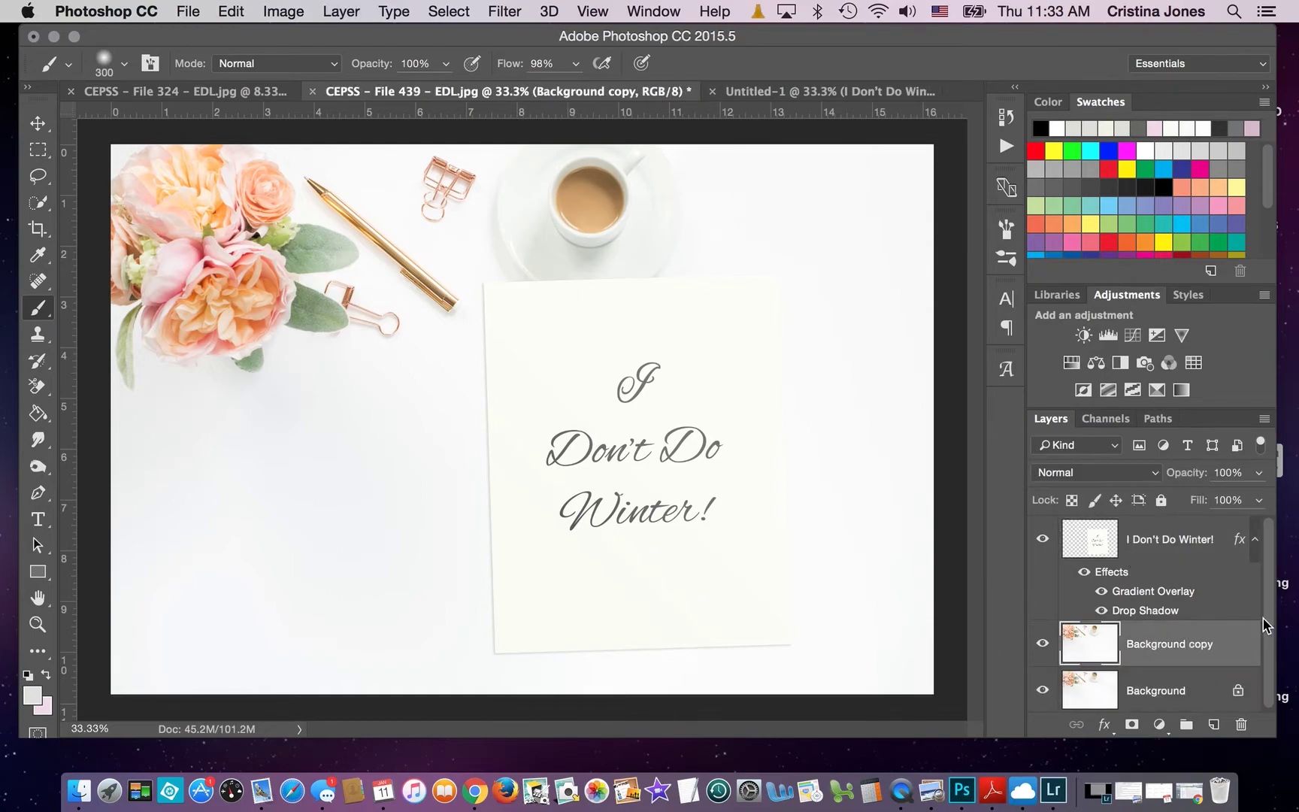
pyautogui.moveTo(1148, 656); pyautogui.dragTo(1133, 529)
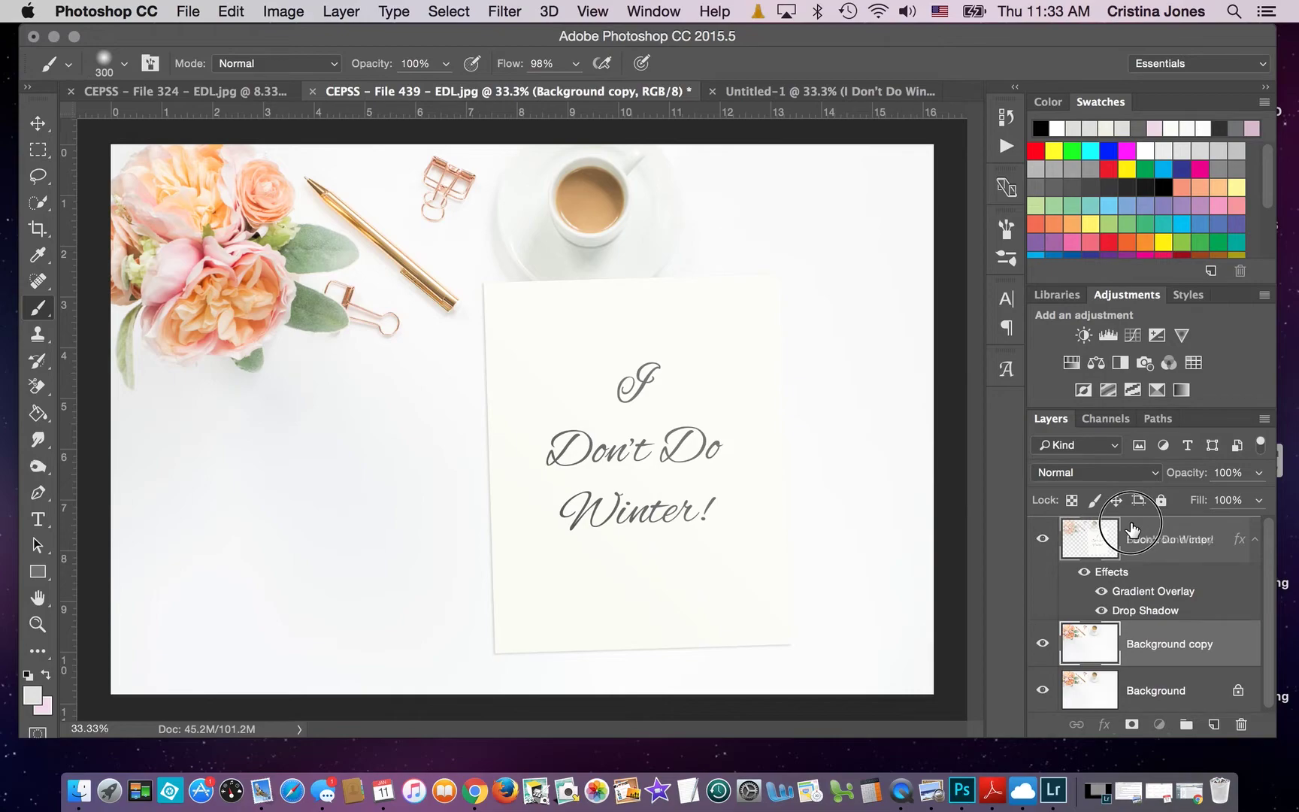
pyautogui.moveTo(1133, 529); pyautogui.dragTo(1132, 529)
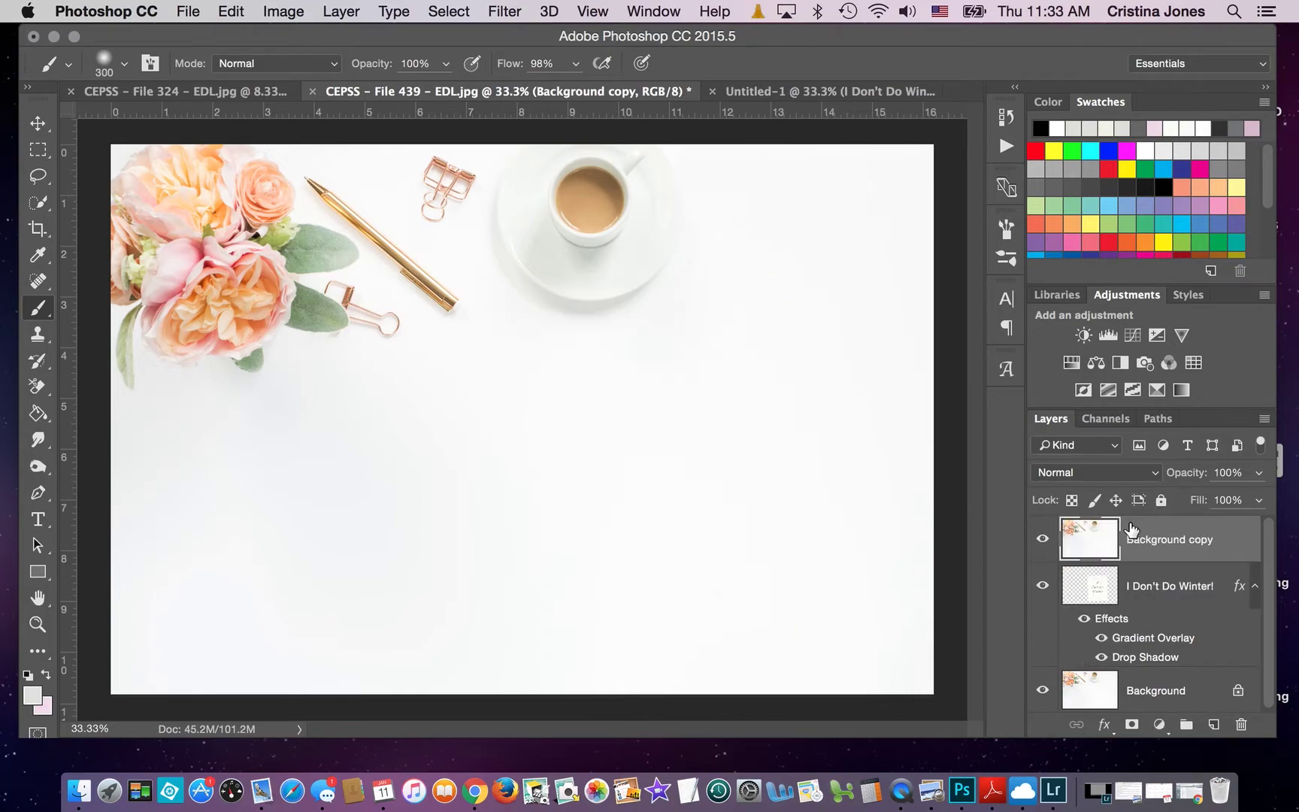
# Step: Add a layer mask to the Background copy layer and invert the mask to black
pyautogui.click(1119, 595)
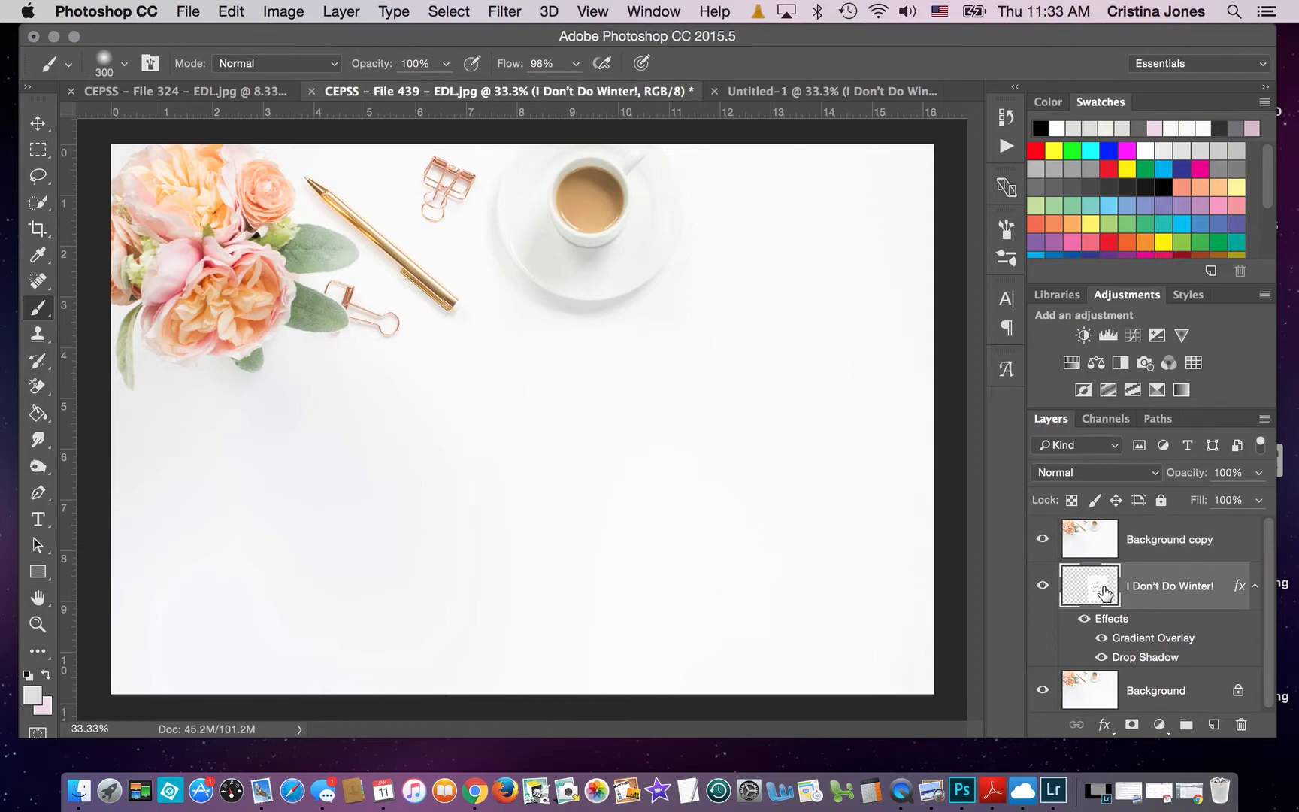
pyautogui.click(1110, 550)
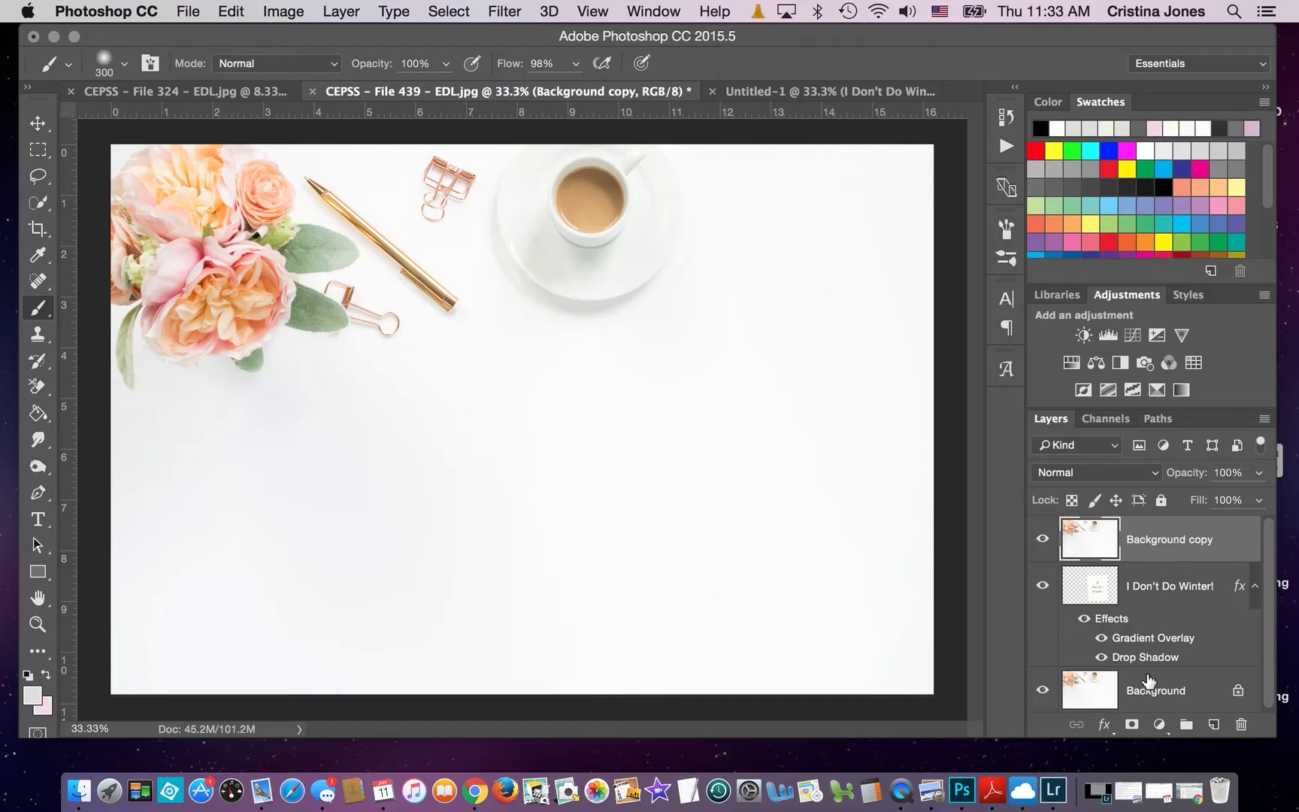
pyautogui.click(1132, 724)
pyautogui.press('super+i')
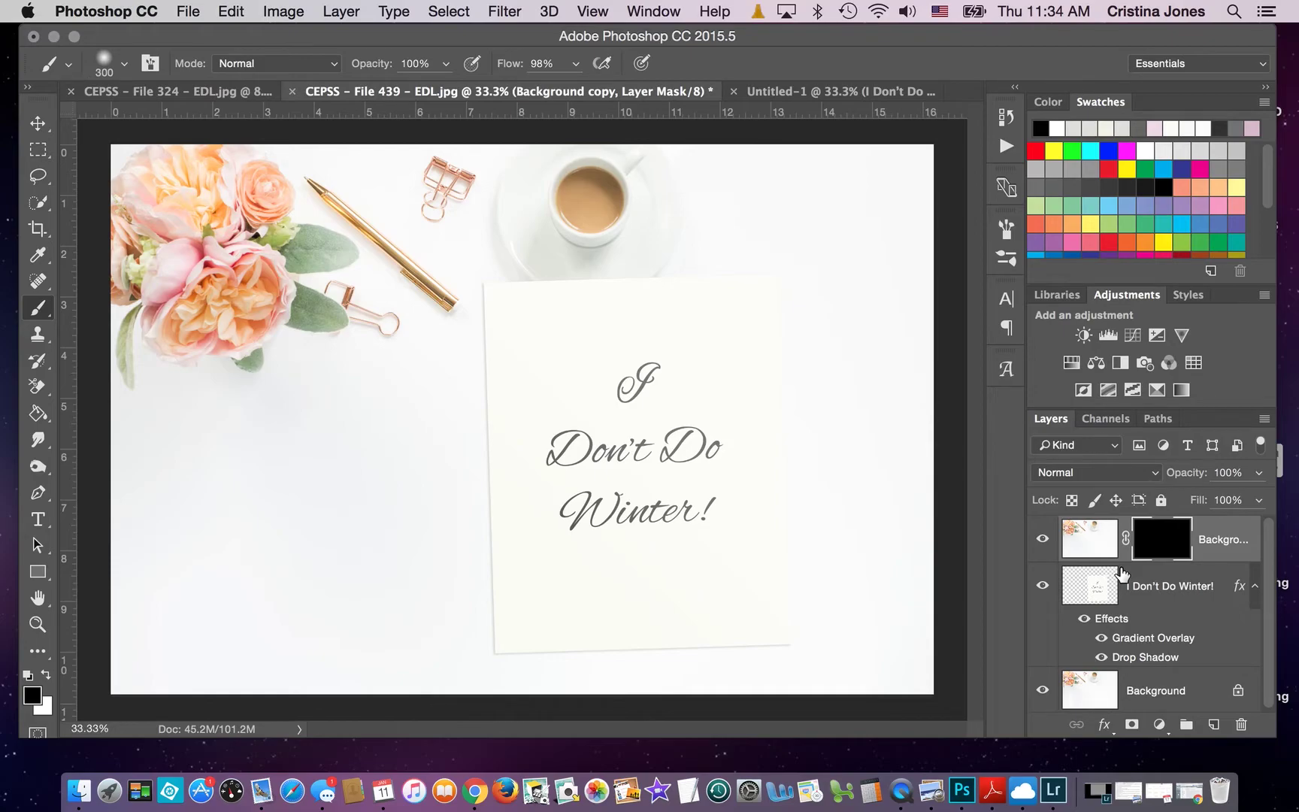
pyautogui.press('super+equal')
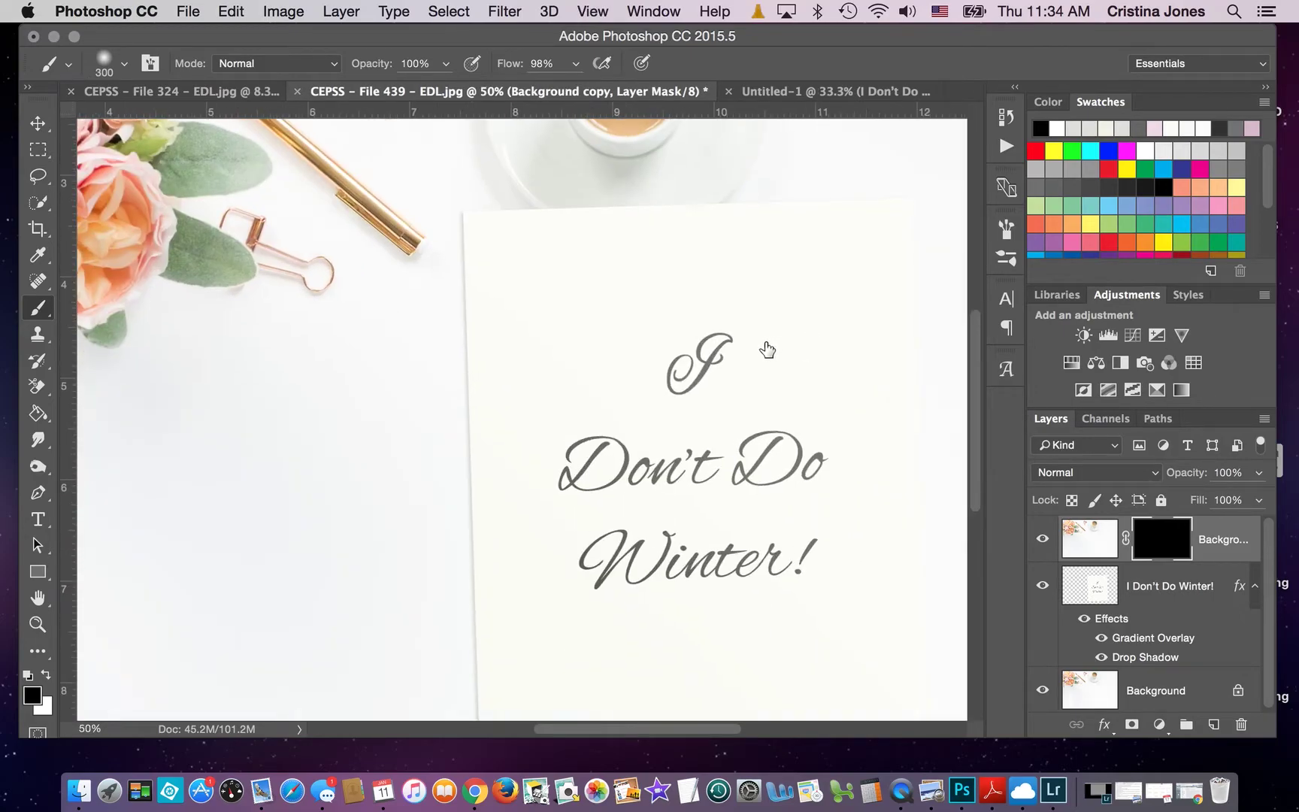
# Step: Paint white on the Background copy mask with a 175 px brush to bring the saucer's lower rim over the sheet
pyautogui.press('super+equal')
pyautogui.scroll(3, 734, 350)
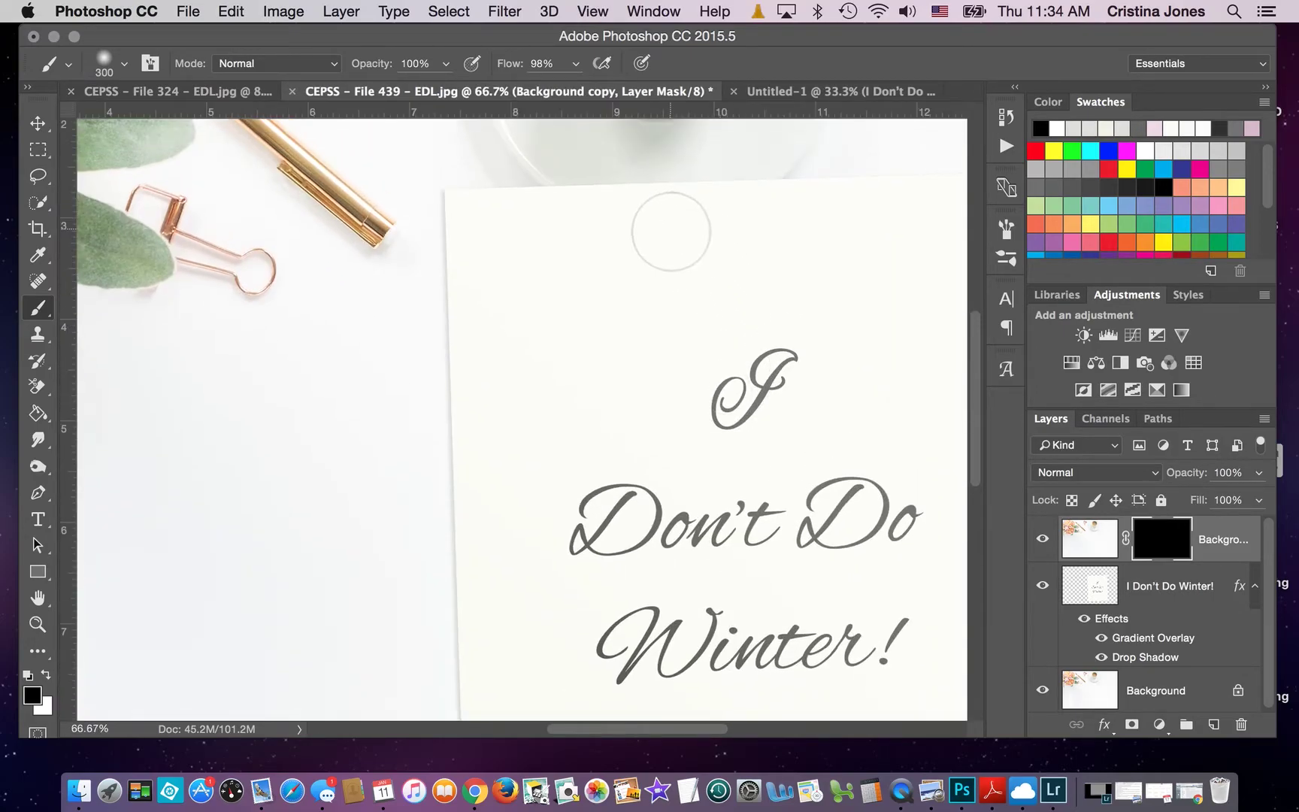
pyautogui.scroll(5, 667, 266)
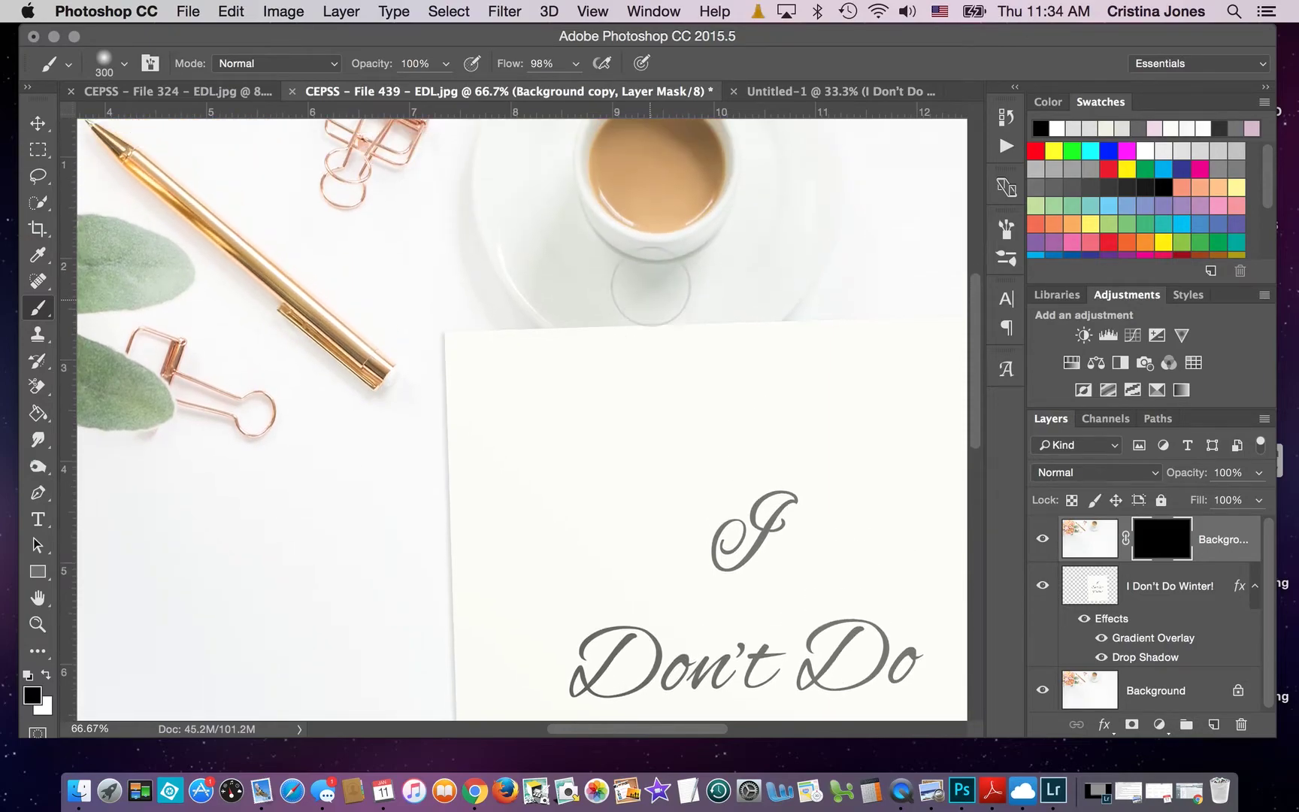
pyautogui.scroll(2, 652, 283)
pyautogui.press('x')
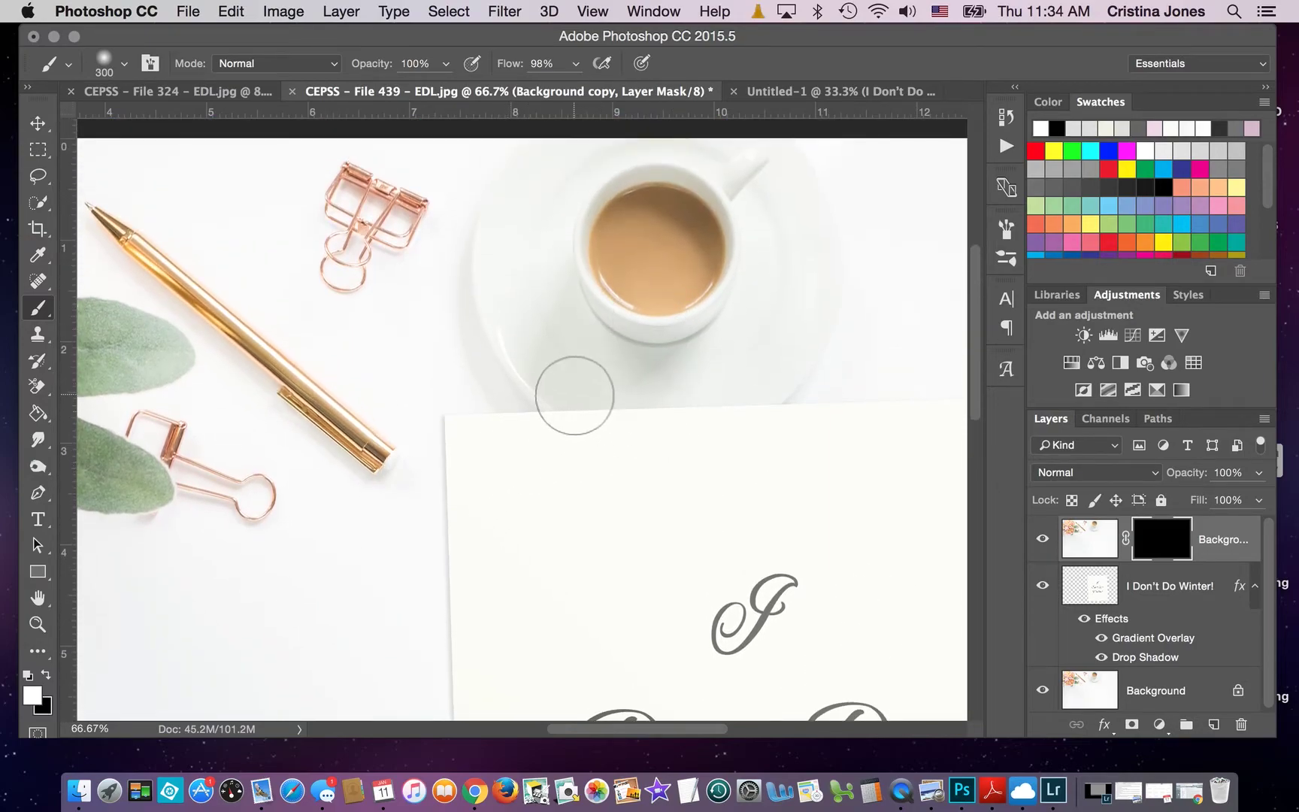
pyautogui.press('[')
pyautogui.press('[')
pyautogui.press('[')
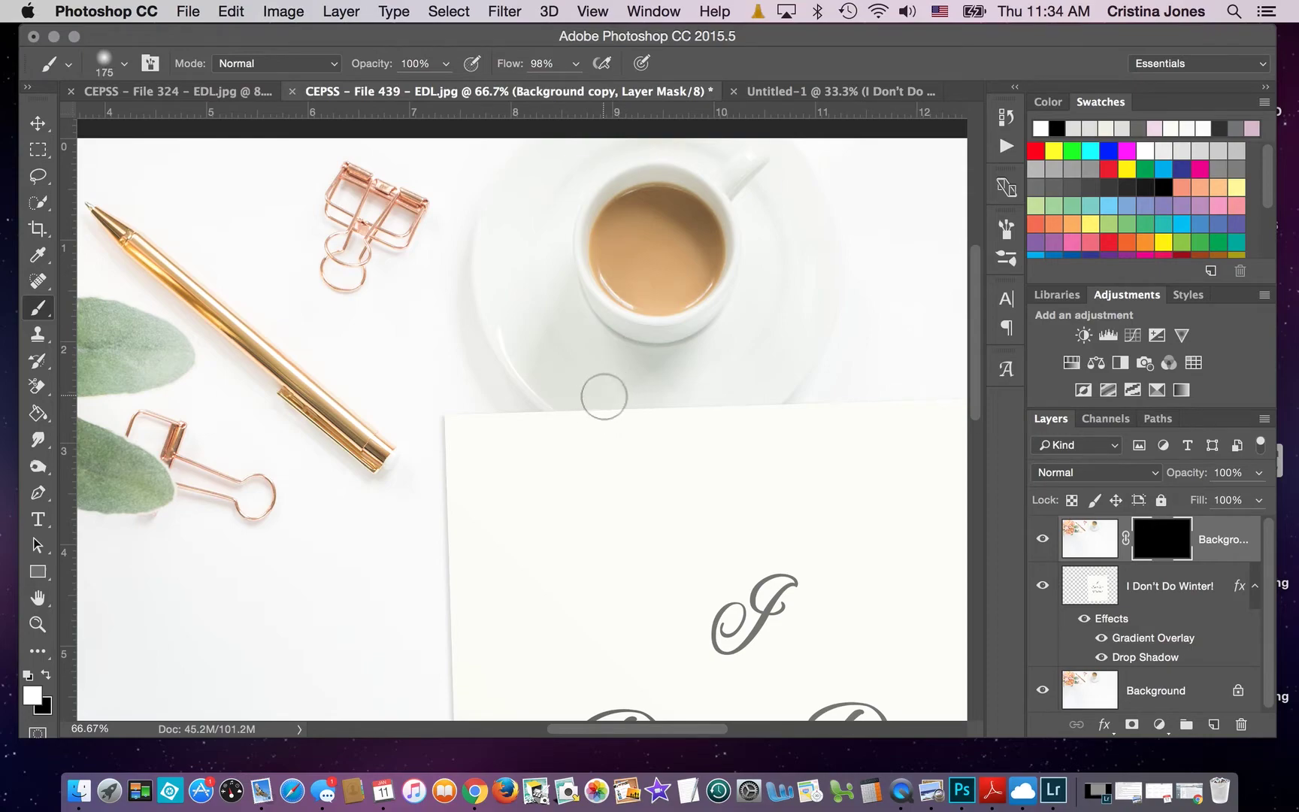
pyautogui.moveTo(591, 394)
pyautogui.mouseDown()
pyautogui.moveTo(719, 400)
pyautogui.moveTo(713, 414)
pyautogui.moveTo(758, 394)
pyautogui.moveTo(658, 418)
pyautogui.moveTo(679, 428)
pyautogui.moveTo(667, 432)
pyautogui.moveTo(559, 386)
pyautogui.moveTo(607, 427)
pyautogui.moveTo(659, 435)
pyautogui.moveTo(683, 433)
pyautogui.moveTo(529, 403)
pyautogui.moveTo(647, 438)
pyautogui.moveTo(739, 422)
pyautogui.moveTo(782, 398)
pyautogui.mouseUp()
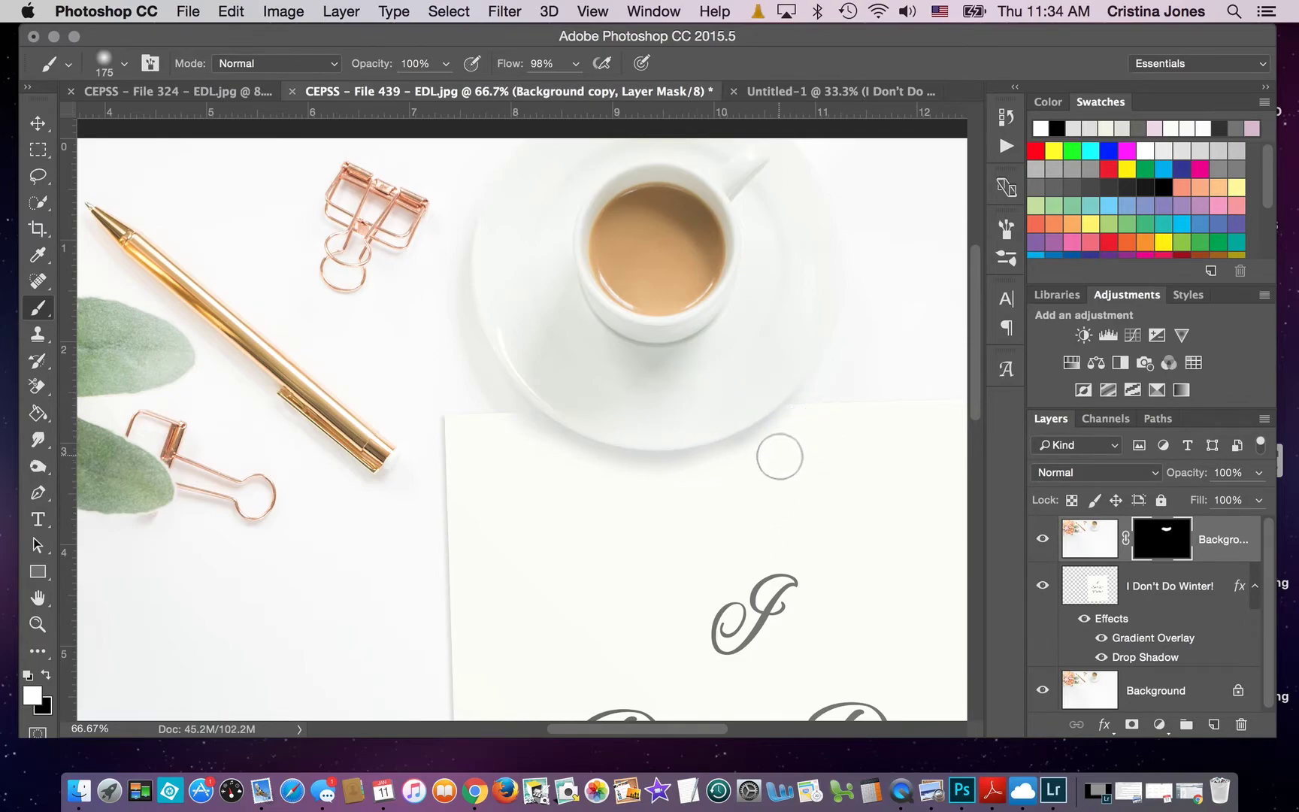
# Step: Paint black with a 200 px brush around the saucer's rim on the Background copy mask to clean up the excess
pyautogui.press('x')
pyautogui.press('[')
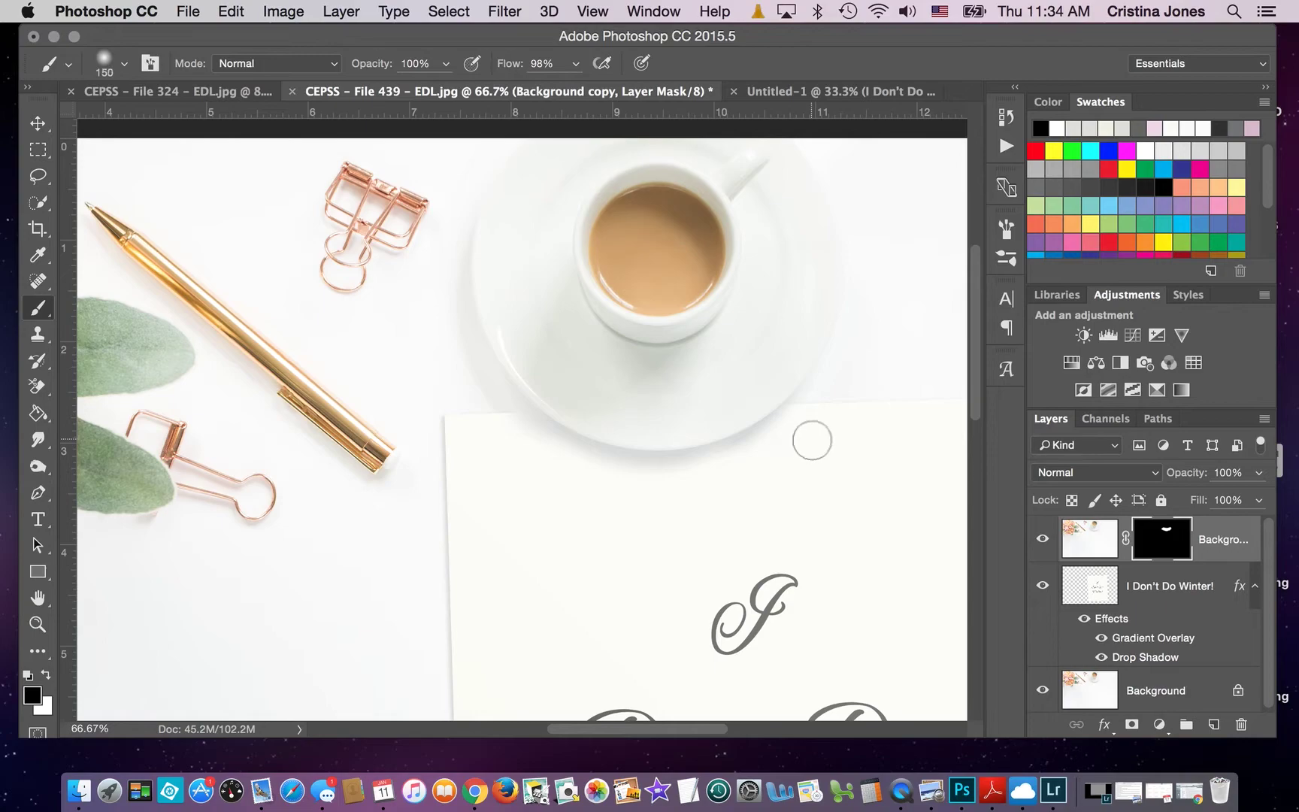
pyautogui.press(']')
pyautogui.moveTo(818, 422)
pyautogui.mouseDown()
pyautogui.moveTo(758, 467)
pyautogui.moveTo(667, 490)
pyautogui.moveTo(584, 478)
pyautogui.moveTo(488, 421)
pyautogui.moveTo(427, 507)
pyautogui.moveTo(542, 606)
pyautogui.moveTo(473, 442)
pyautogui.mouseUp()
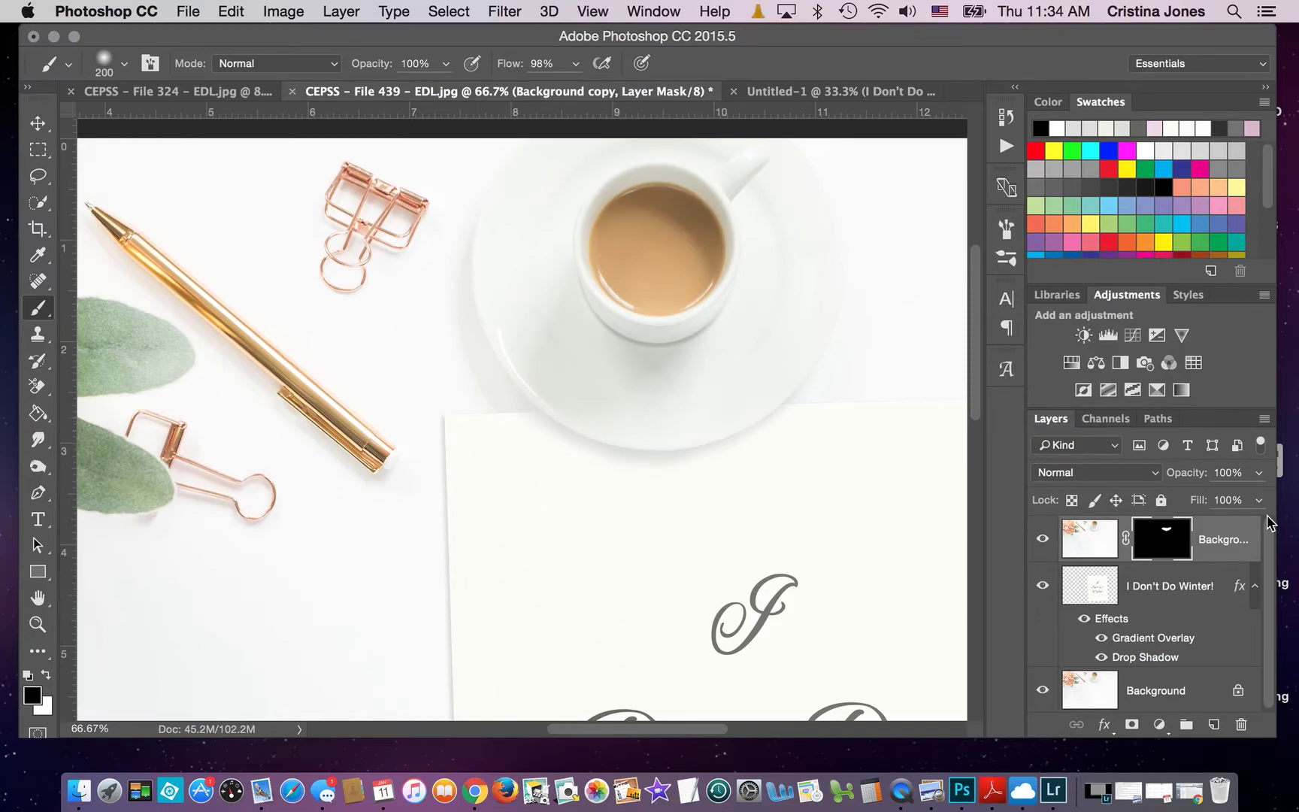
pyautogui.press('super+minus')
pyautogui.press('super+minus')
pyautogui.press('super+minus')
pyautogui.press('super+minus')
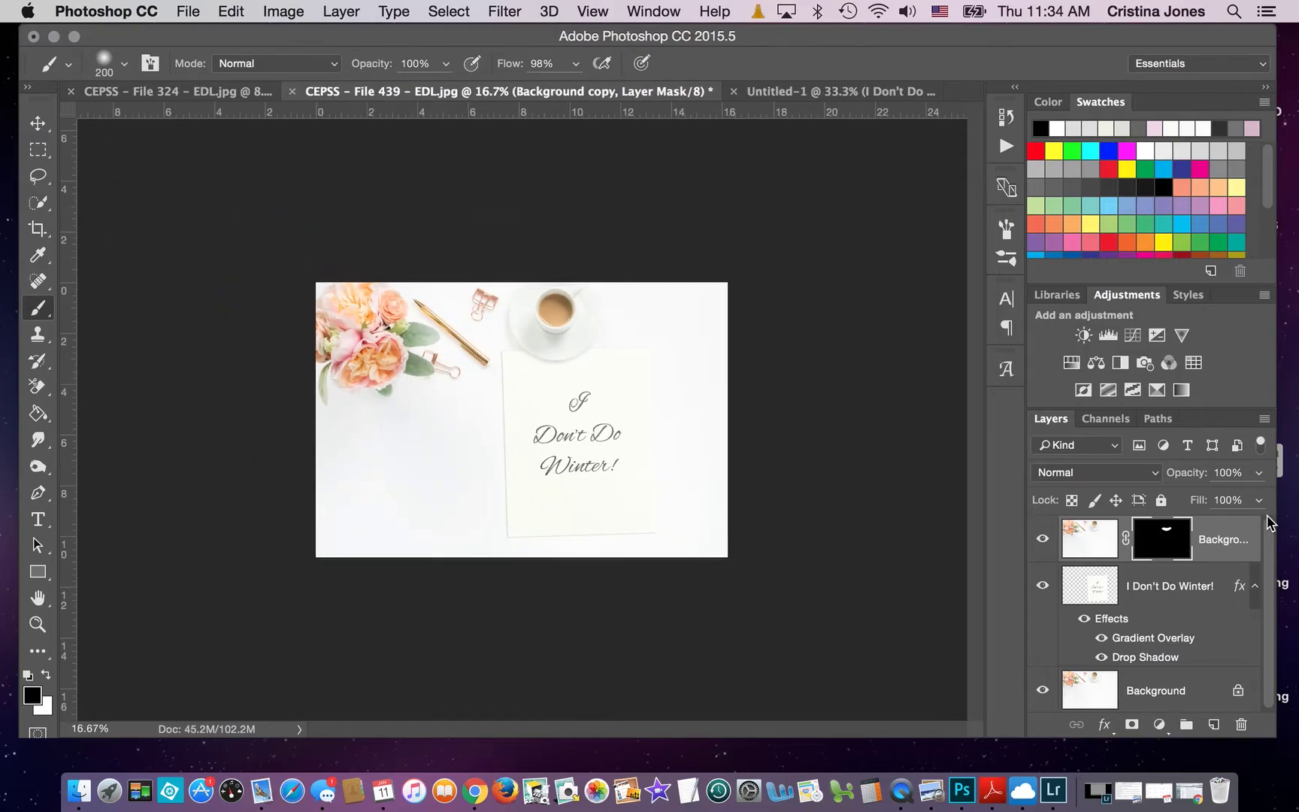
pyautogui.press('super+0')
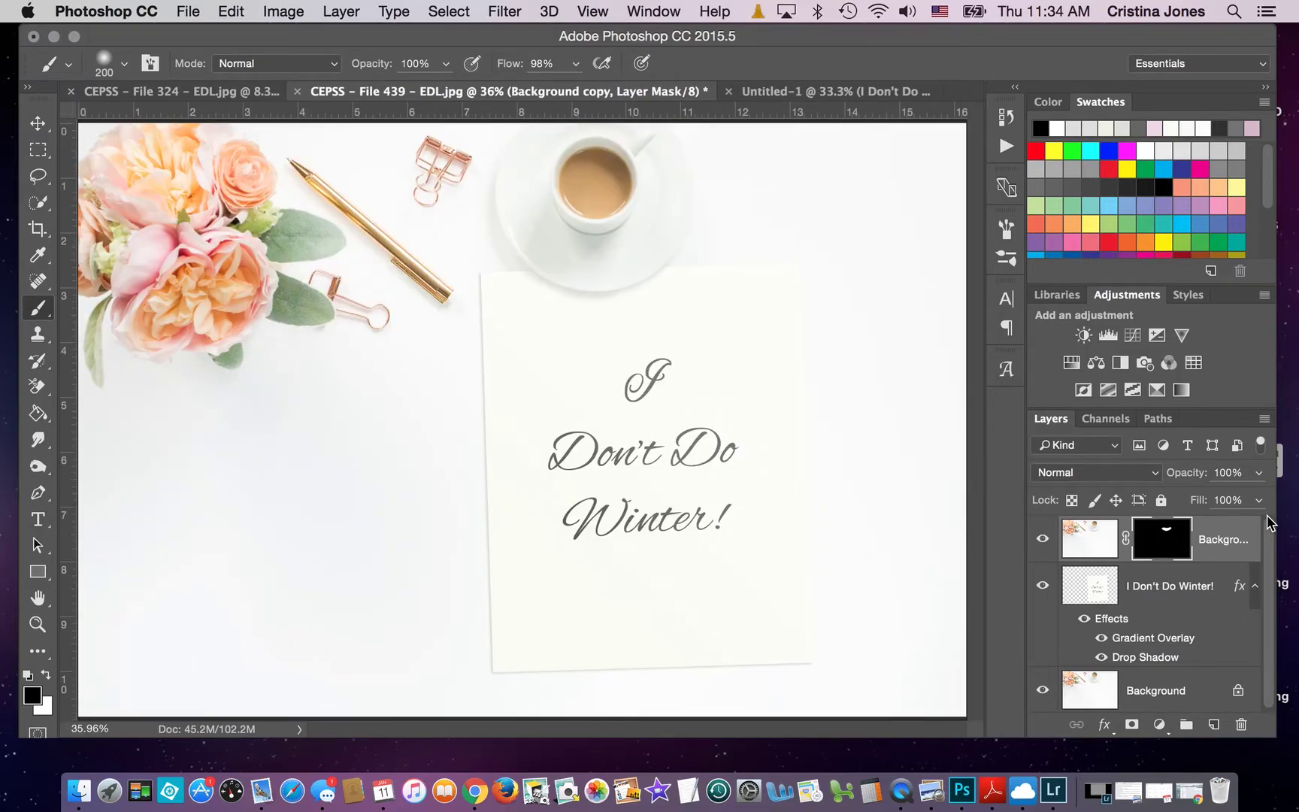
# Step: Add a new empty layer above the Background copy and sample a light grey from the saucer's rim near the sheet's upper edge
pyautogui.press('super+plus')
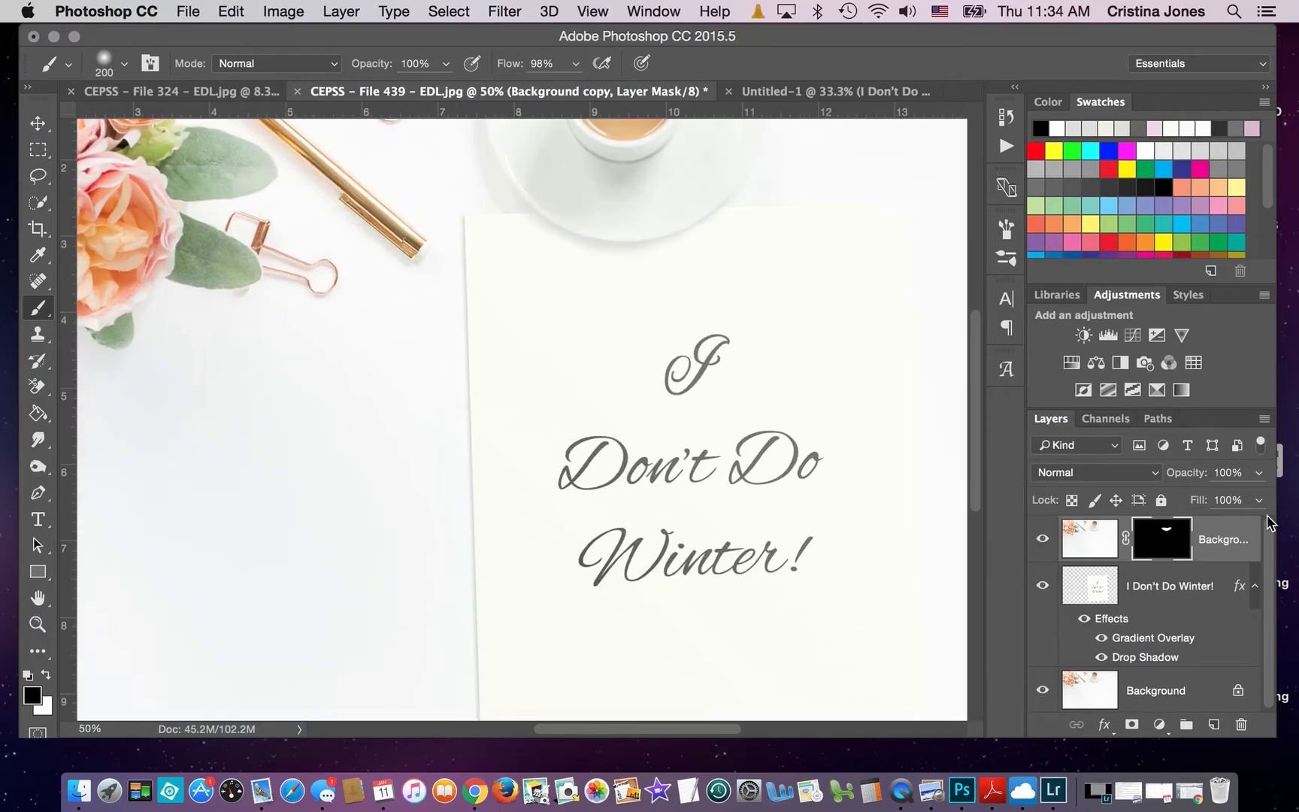
pyautogui.press('super+plus')
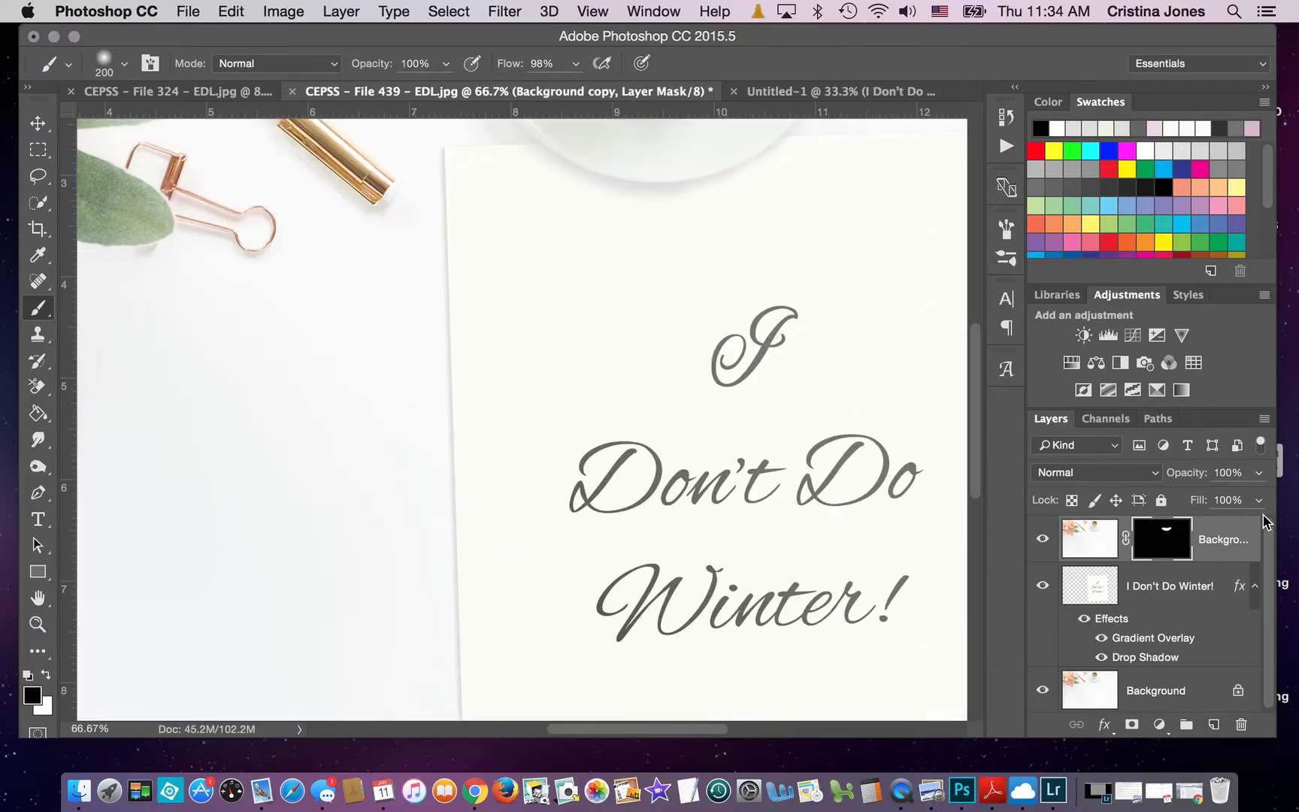
pyautogui.scroll(2, 644, 348)
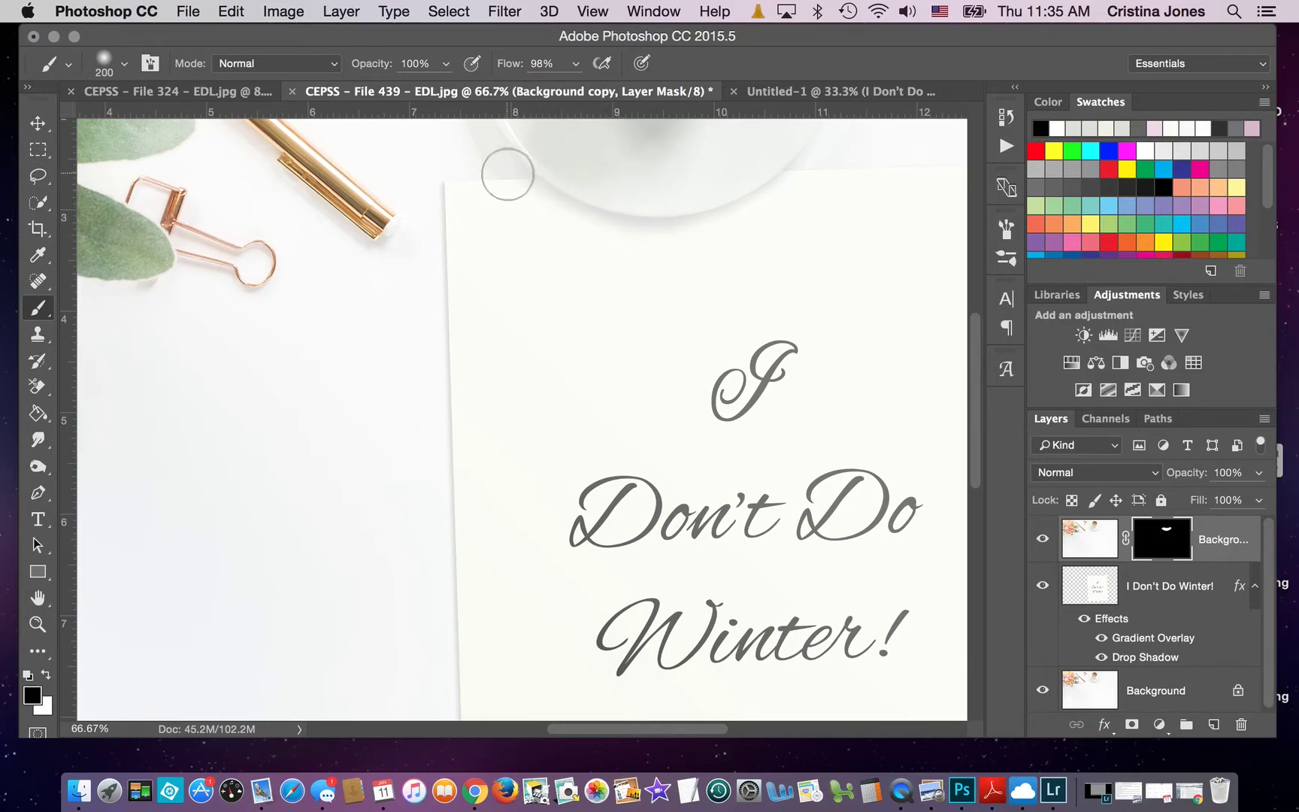
pyautogui.click(1214, 726)
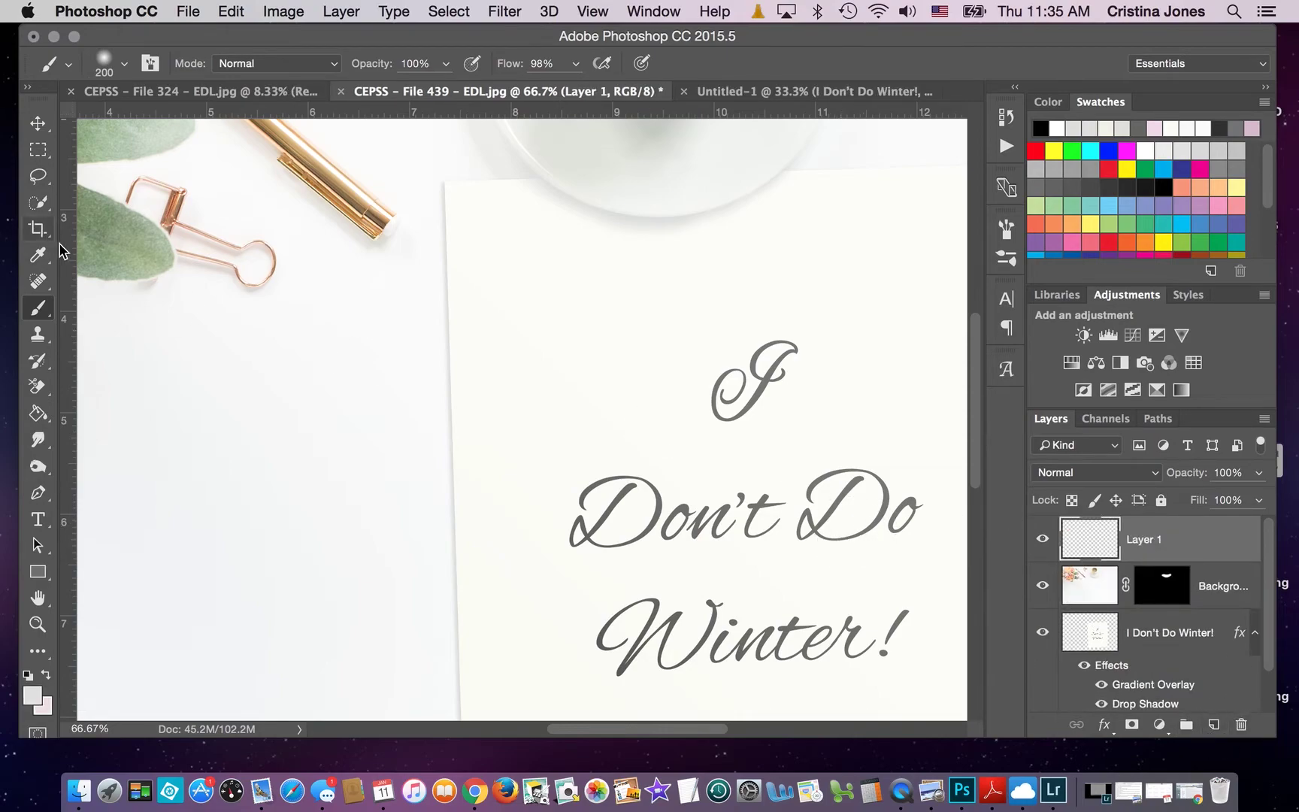
pyautogui.click(39, 256)
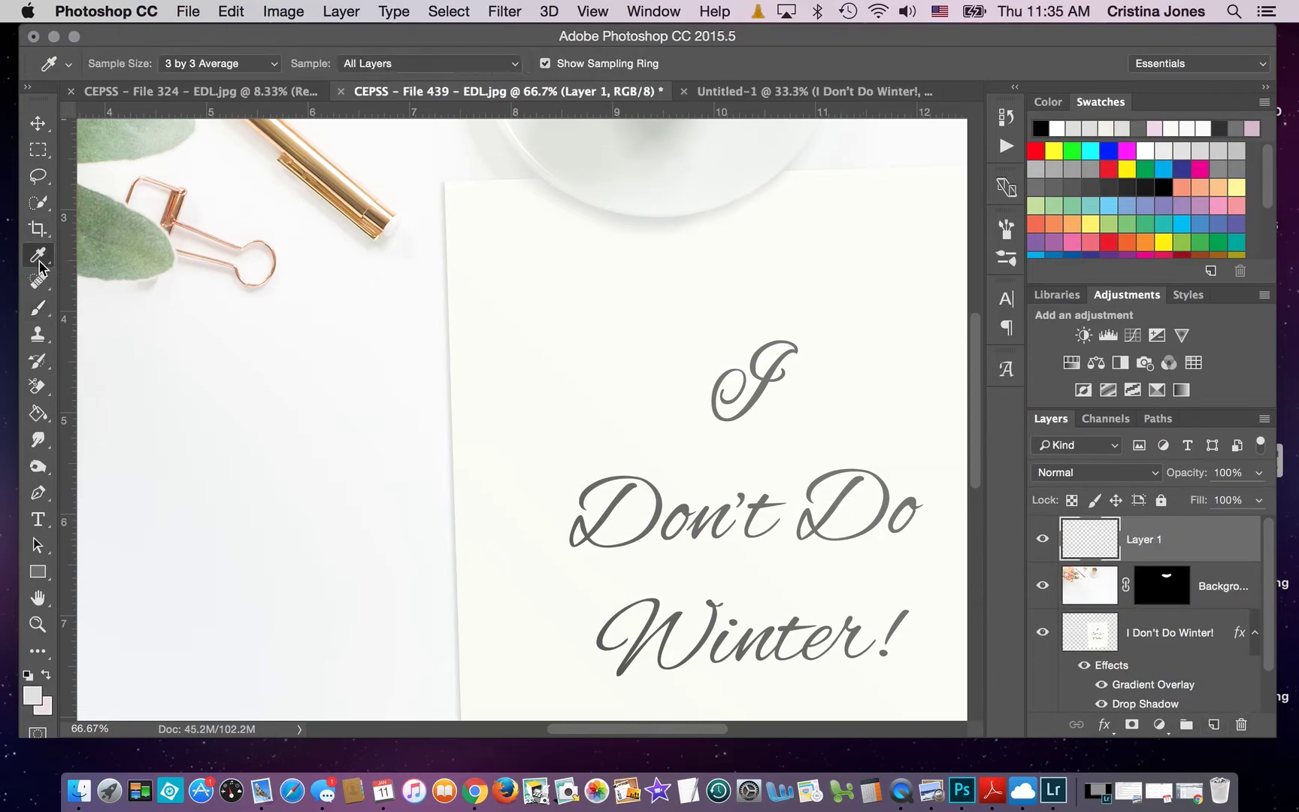
pyautogui.click(516, 168)
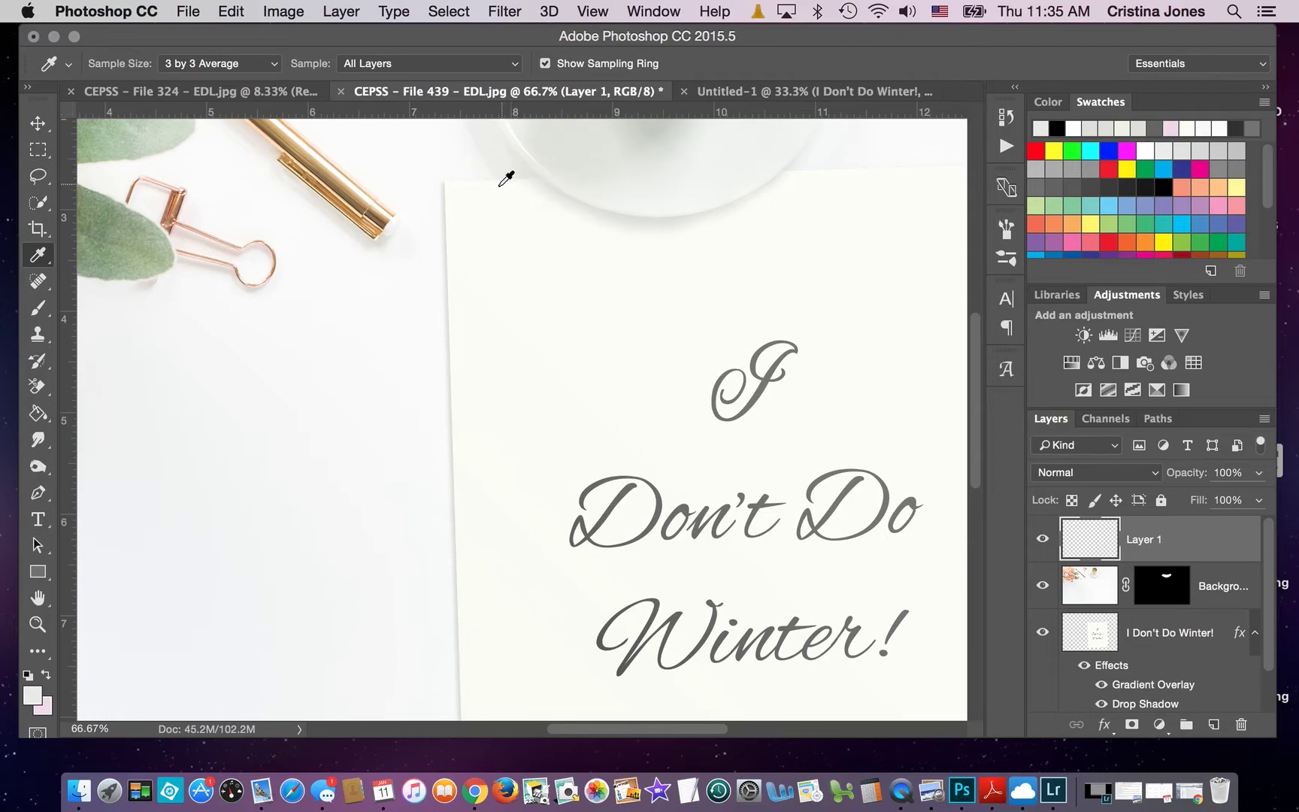
pyautogui.click(518, 168)
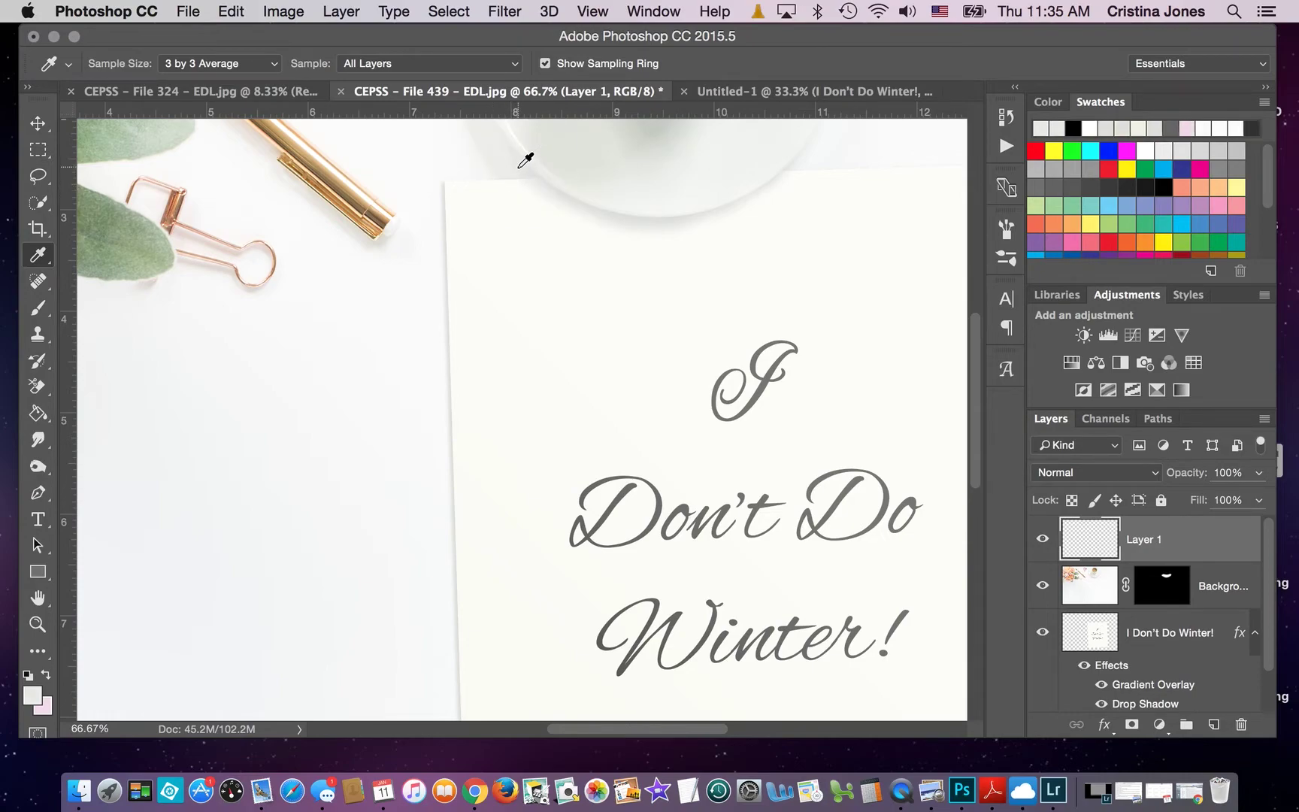
pyautogui.click(518, 168)
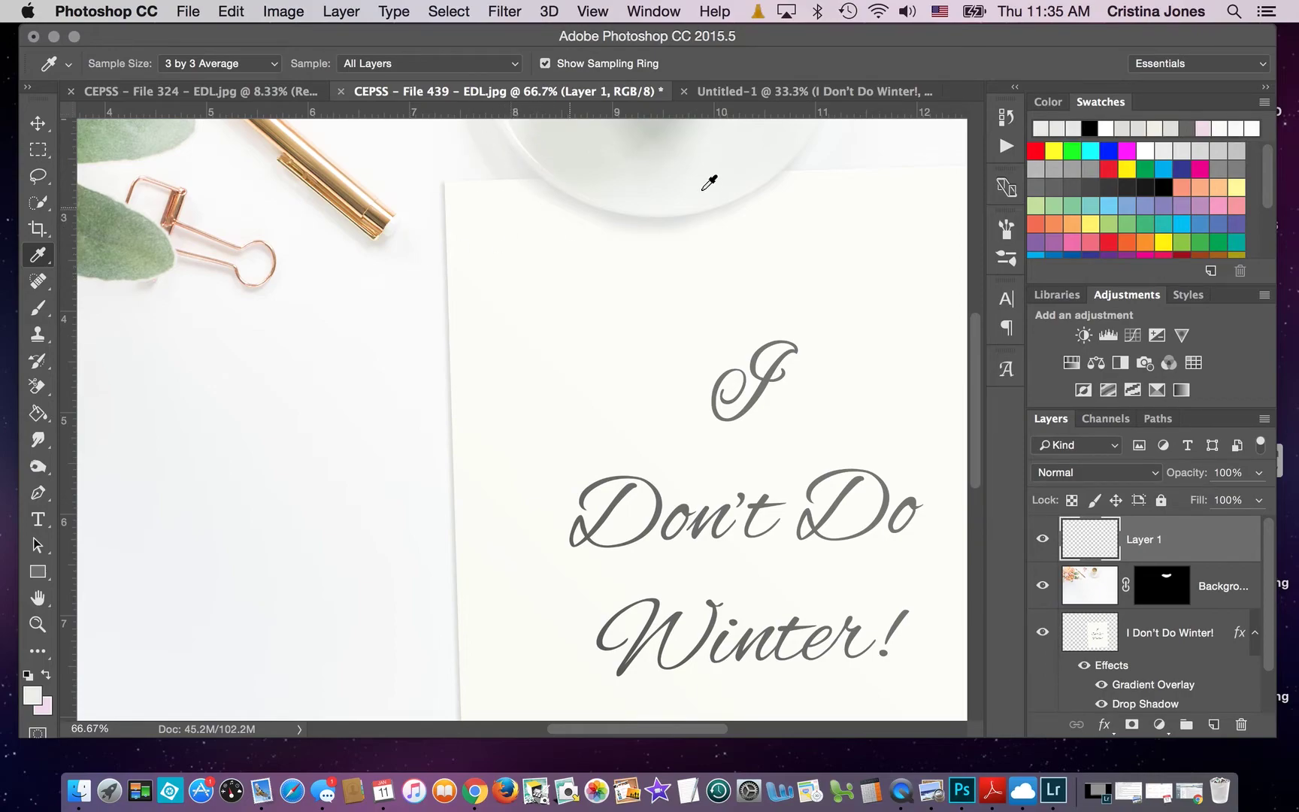
# Step: Paint a soft shadow on the new layer along the saucer's lower rim over the sheet, reducing the brush to 60 px
pyautogui.click(38, 308)
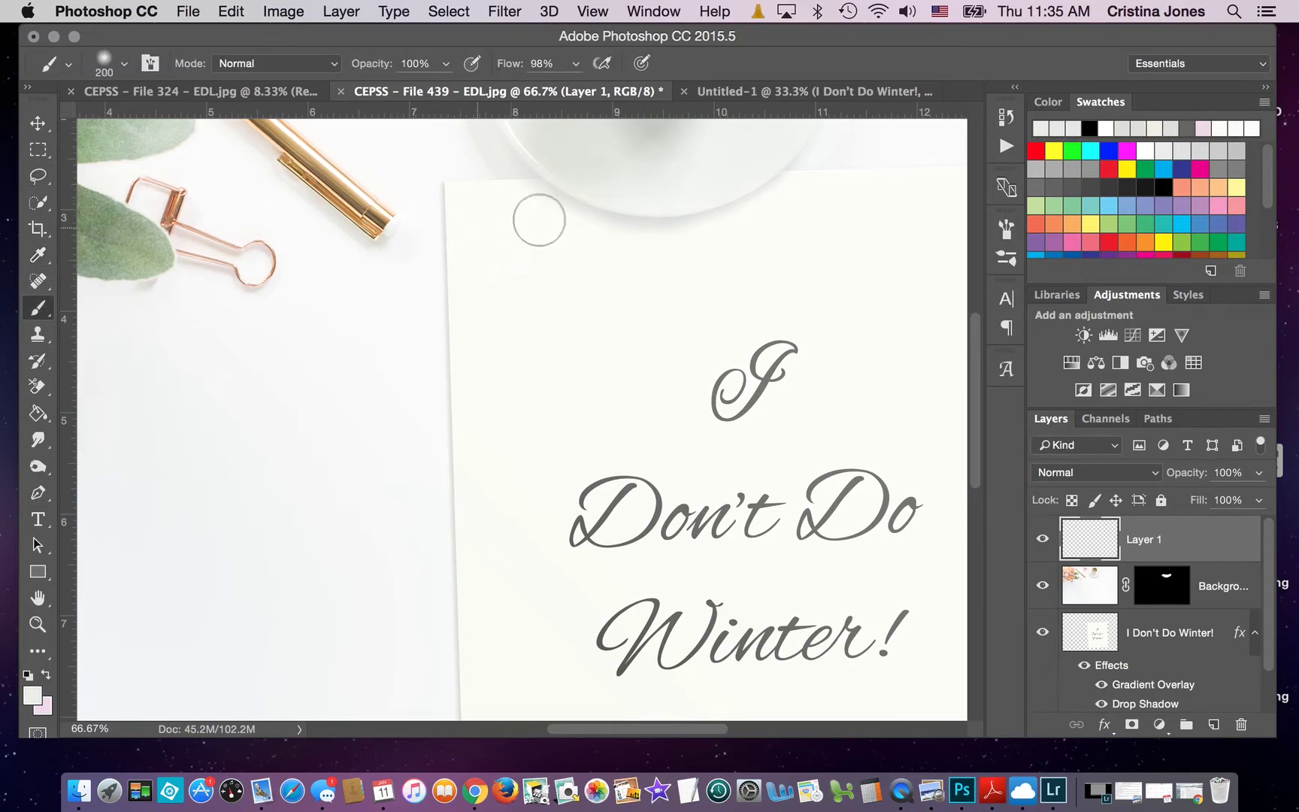
pyautogui.scroll(1, 546, 199)
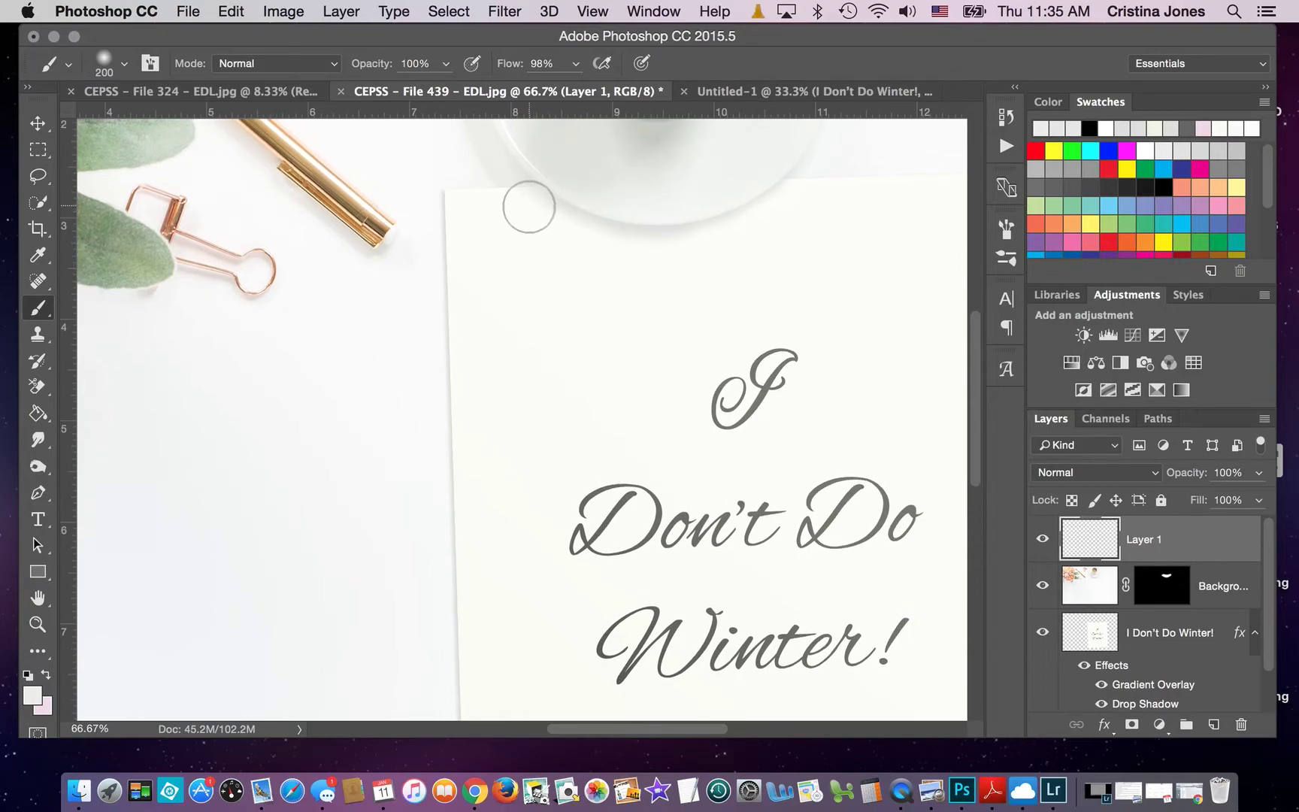
pyautogui.press('[')
pyautogui.press('[')
pyautogui.press('[')
pyautogui.press('[')
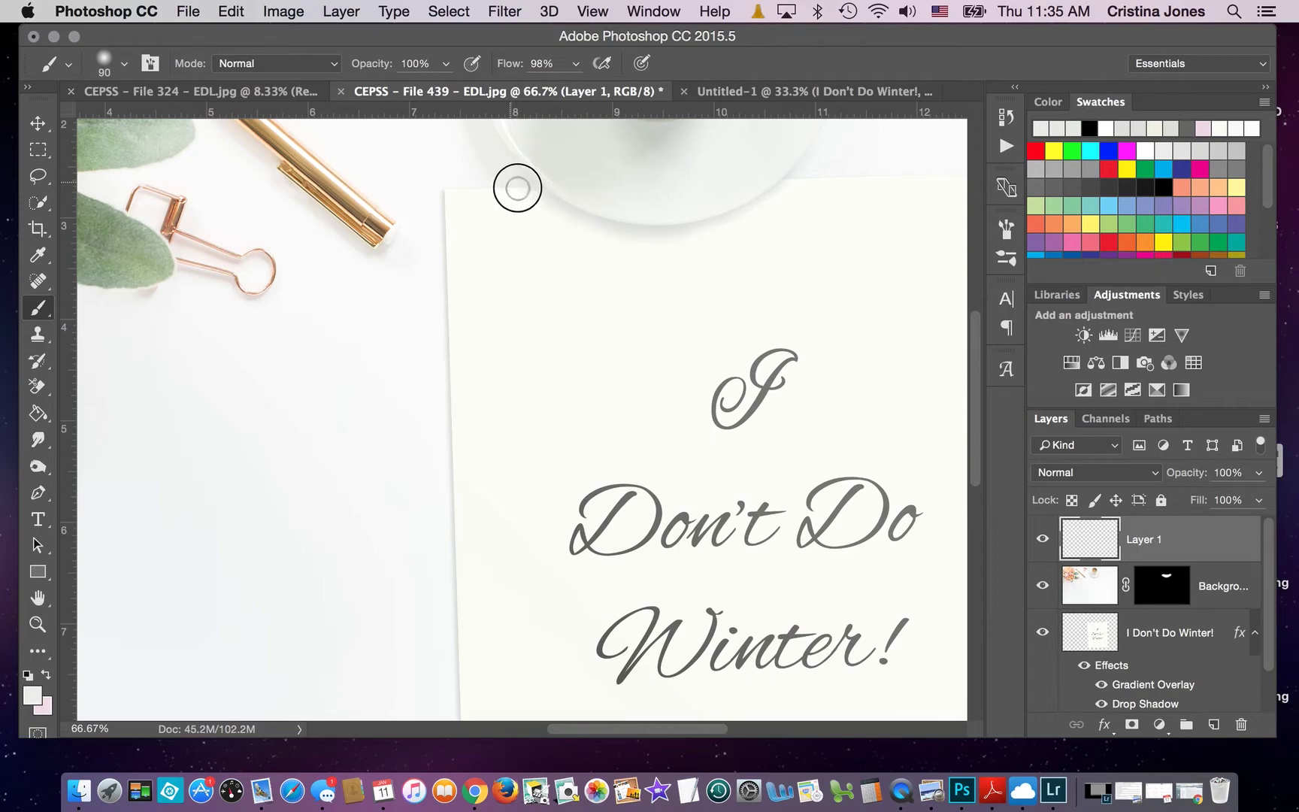
pyautogui.moveTo(558, 208); pyautogui.dragTo(561, 215)
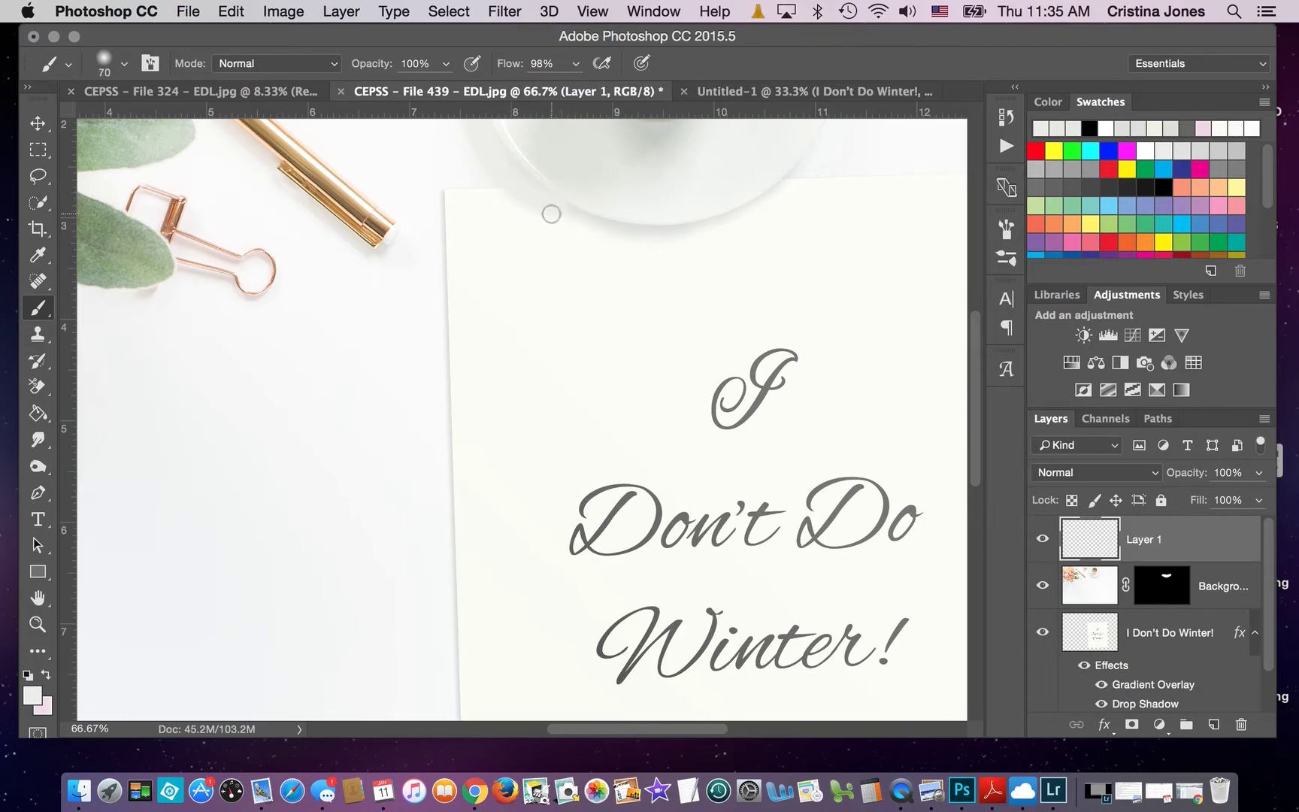
pyautogui.press('[')
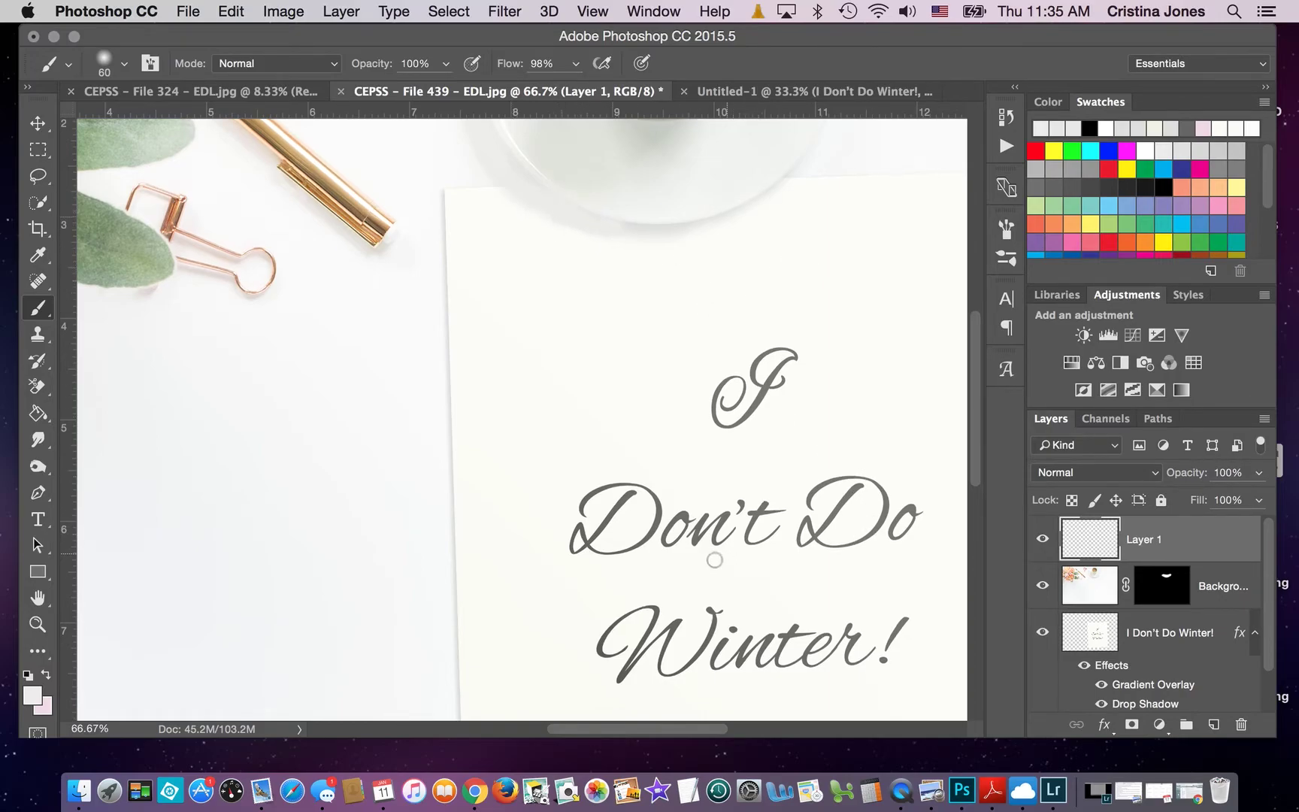
# Step: Lower the opacity of the painted shadow layer to 63%
pyautogui.scroll(5, 711, 560)
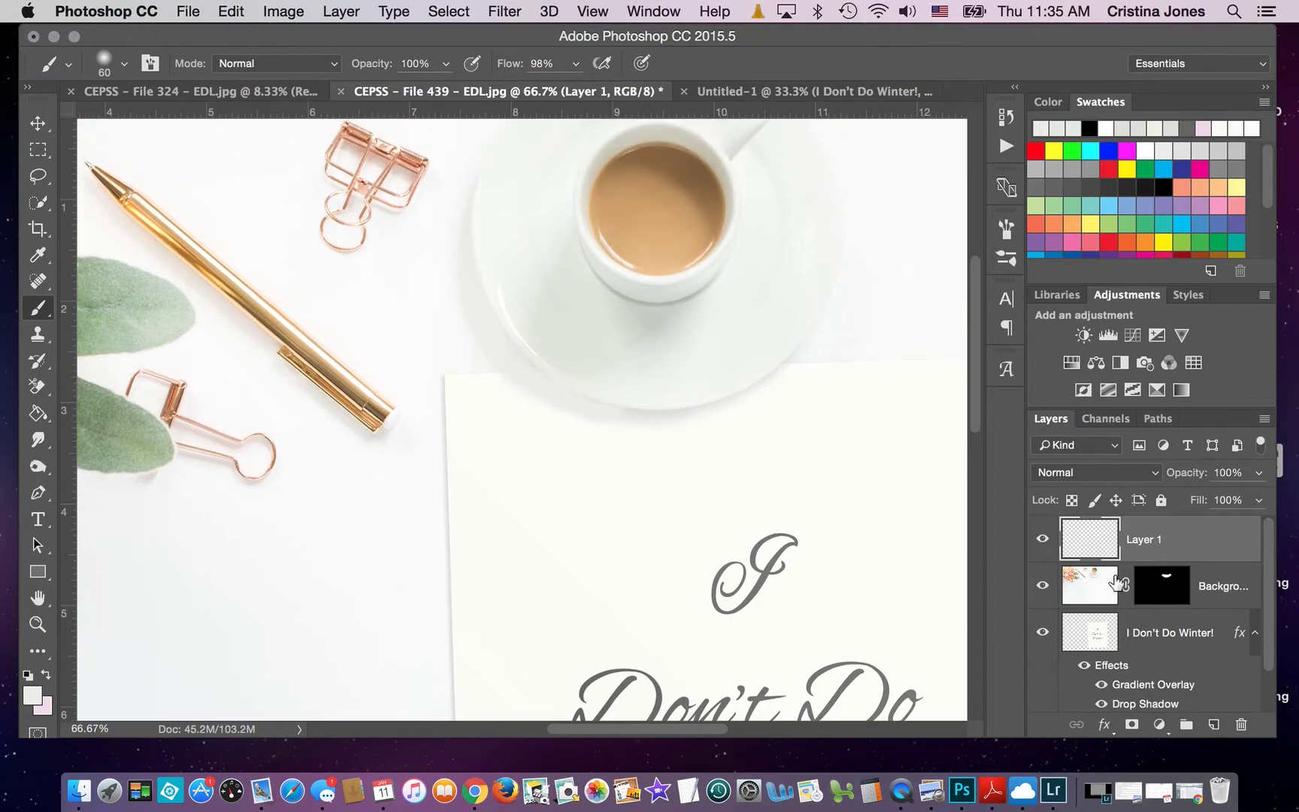
pyautogui.click(1258, 474)
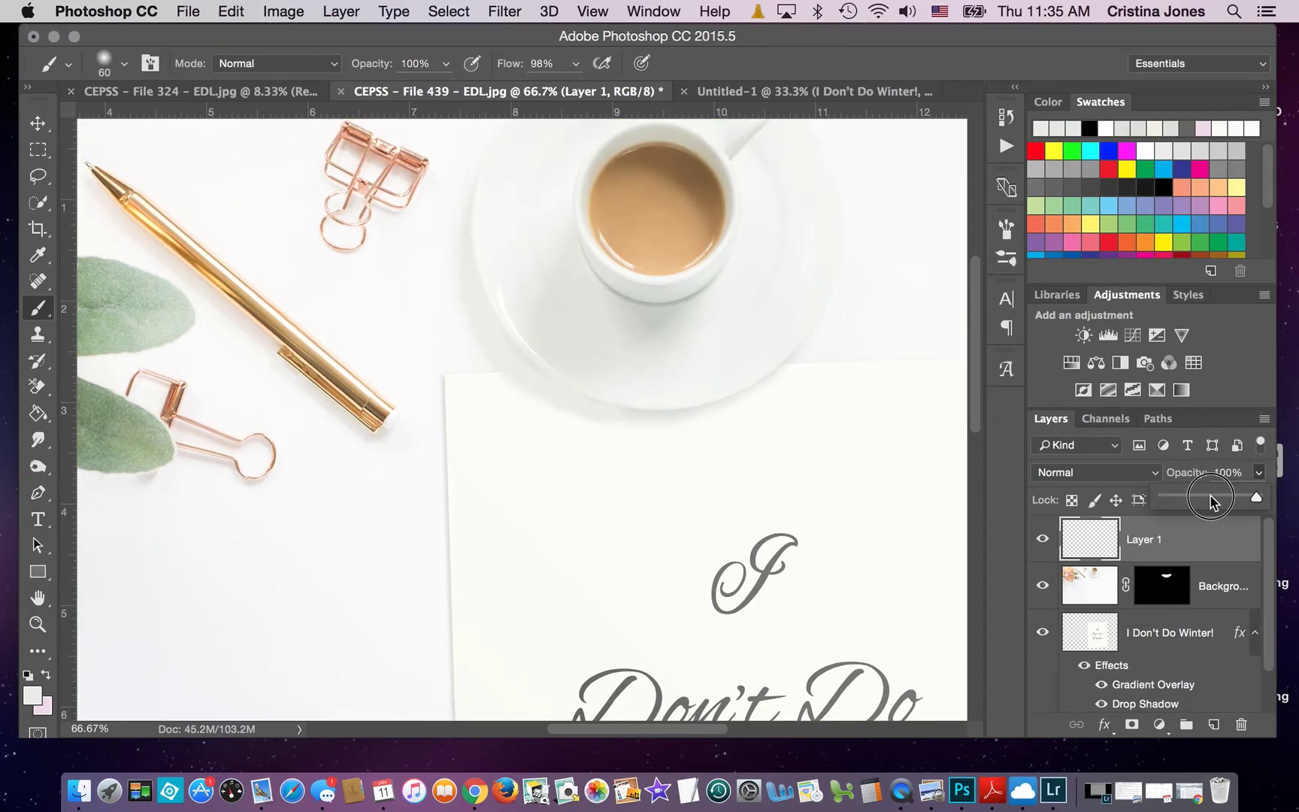
pyautogui.moveTo(1212, 498); pyautogui.dragTo(1217, 497)
pyautogui.moveTo(1224, 496); pyautogui.dragTo(1221, 501)
pyautogui.press('super+minus')
pyautogui.press('super+minus')
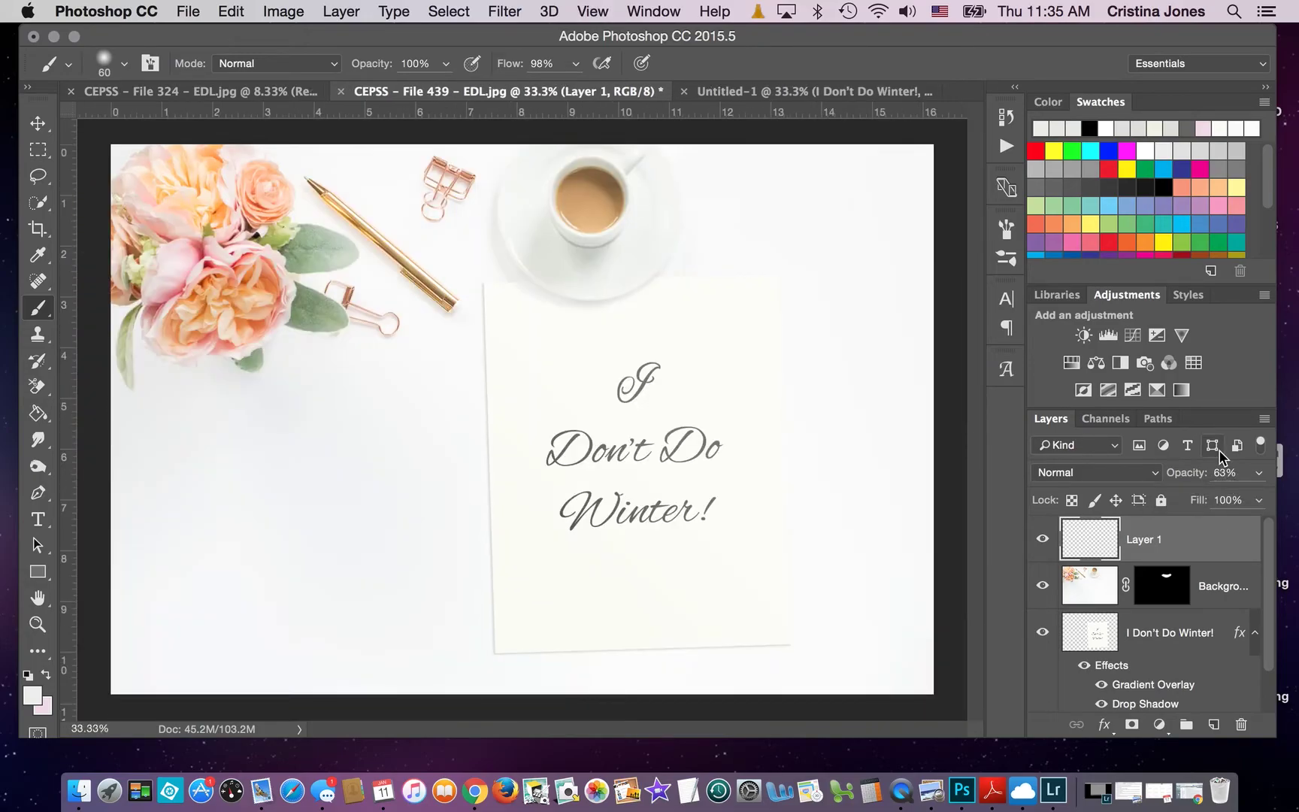
# Step: Sample a slightly darker grey from the shadow directly beneath the saucer as the brush colour
pyautogui.press('super+plus')
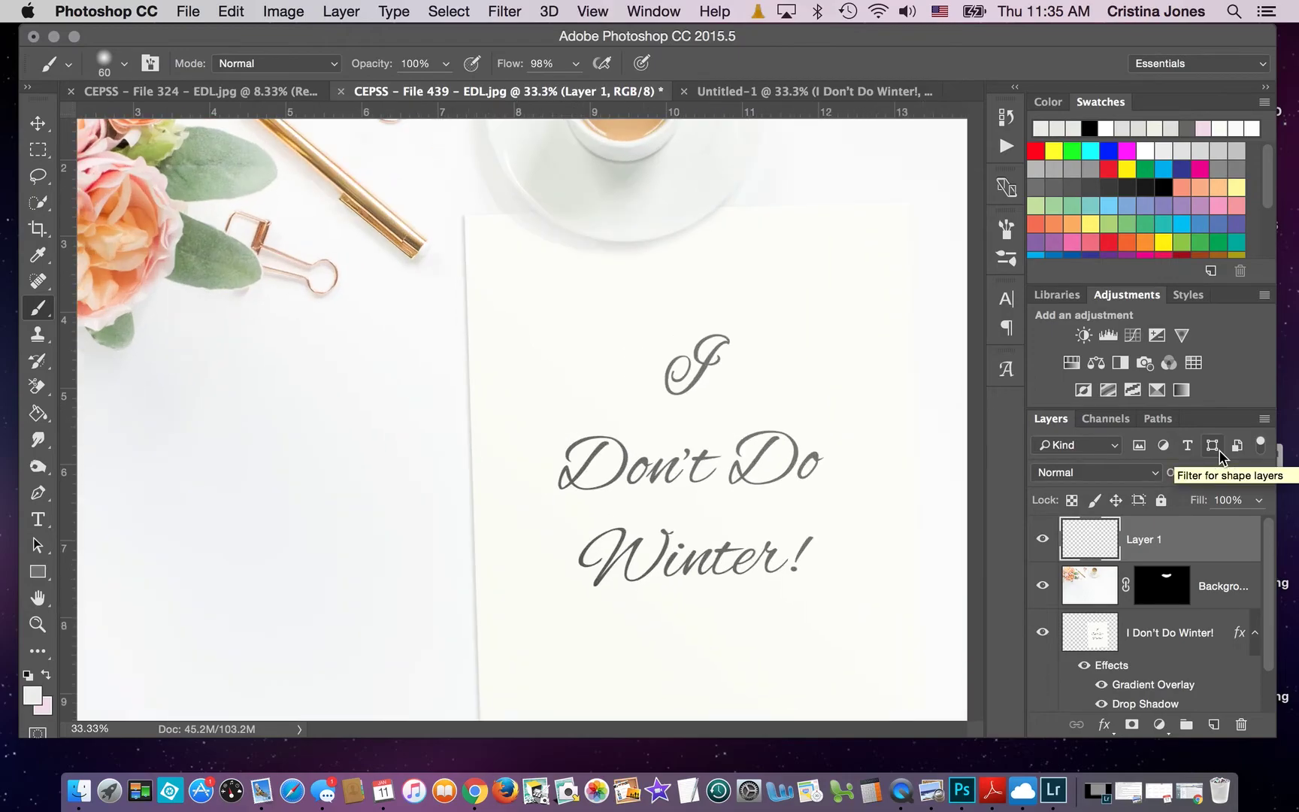
pyautogui.press('super+plus')
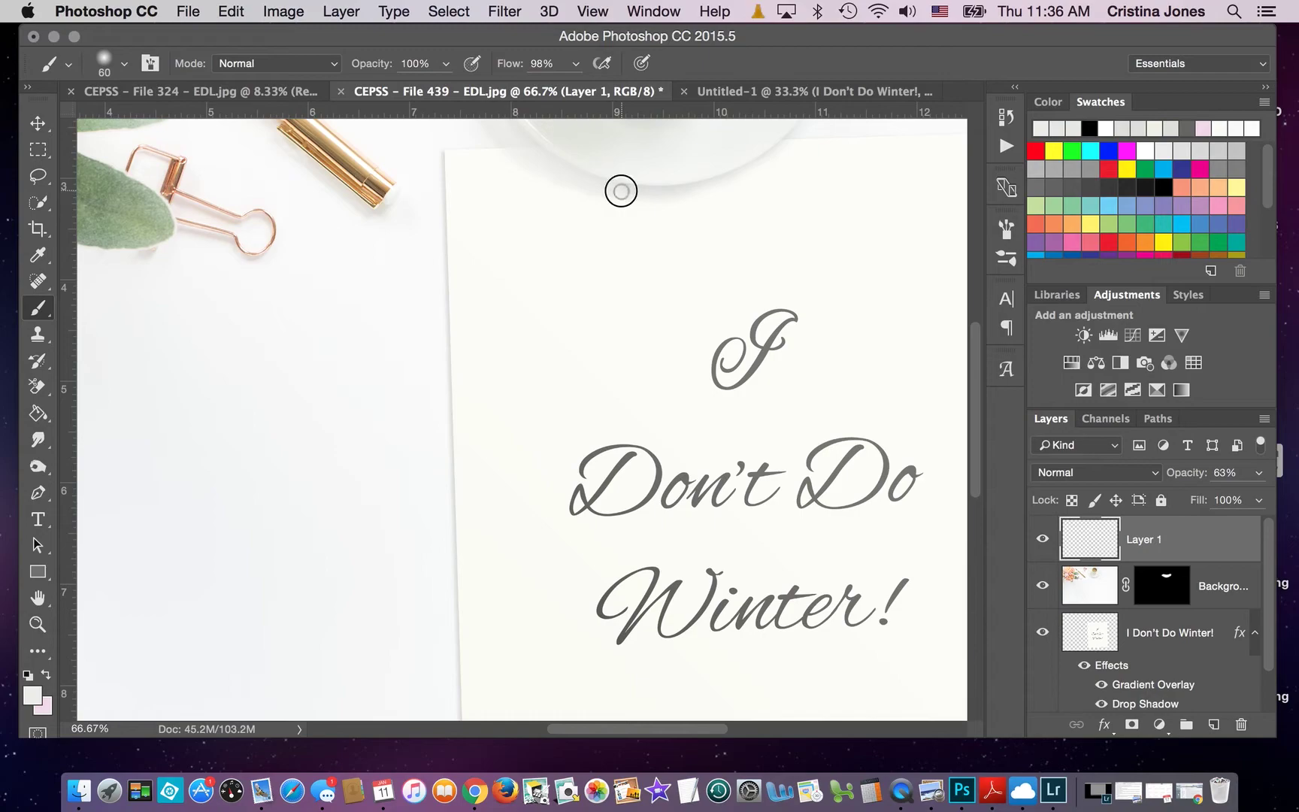
pyautogui.click(38, 255)
pyautogui.click(631, 187)
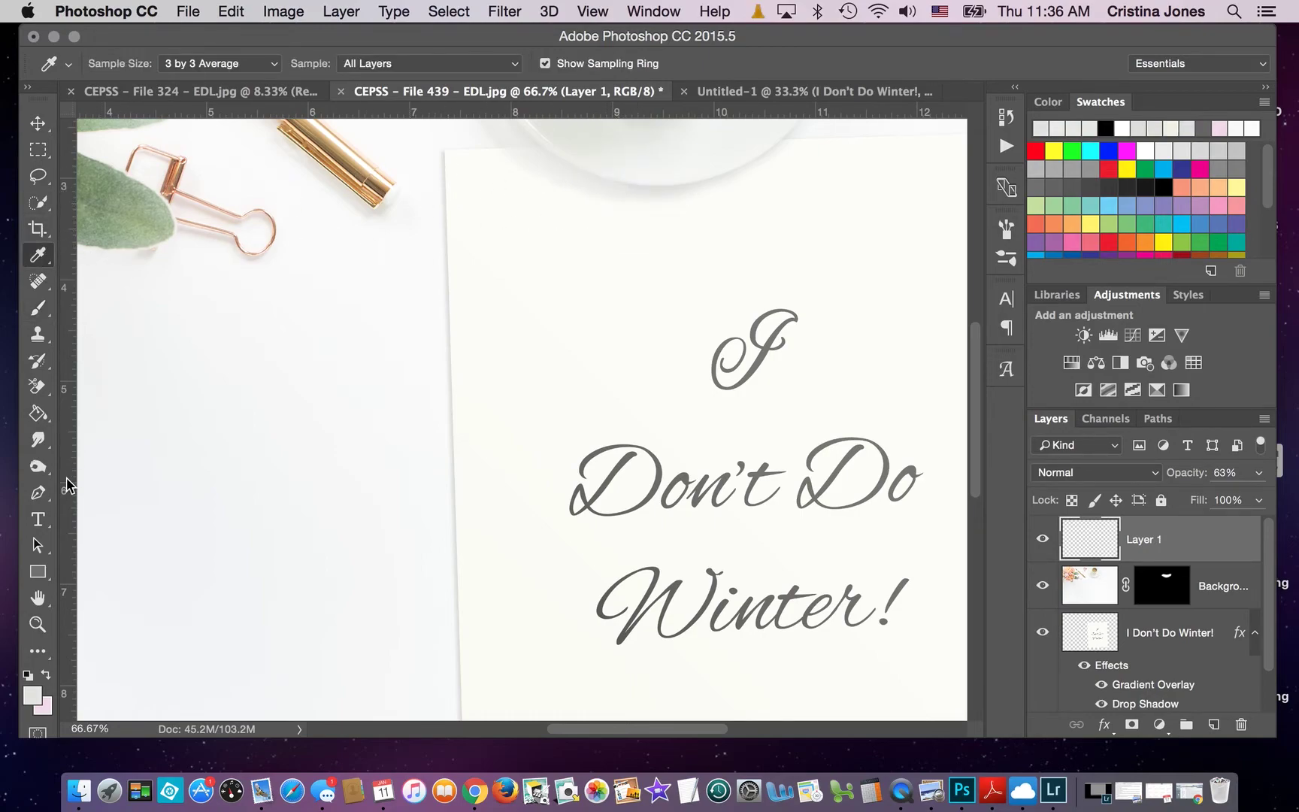
pyautogui.click(669, 184)
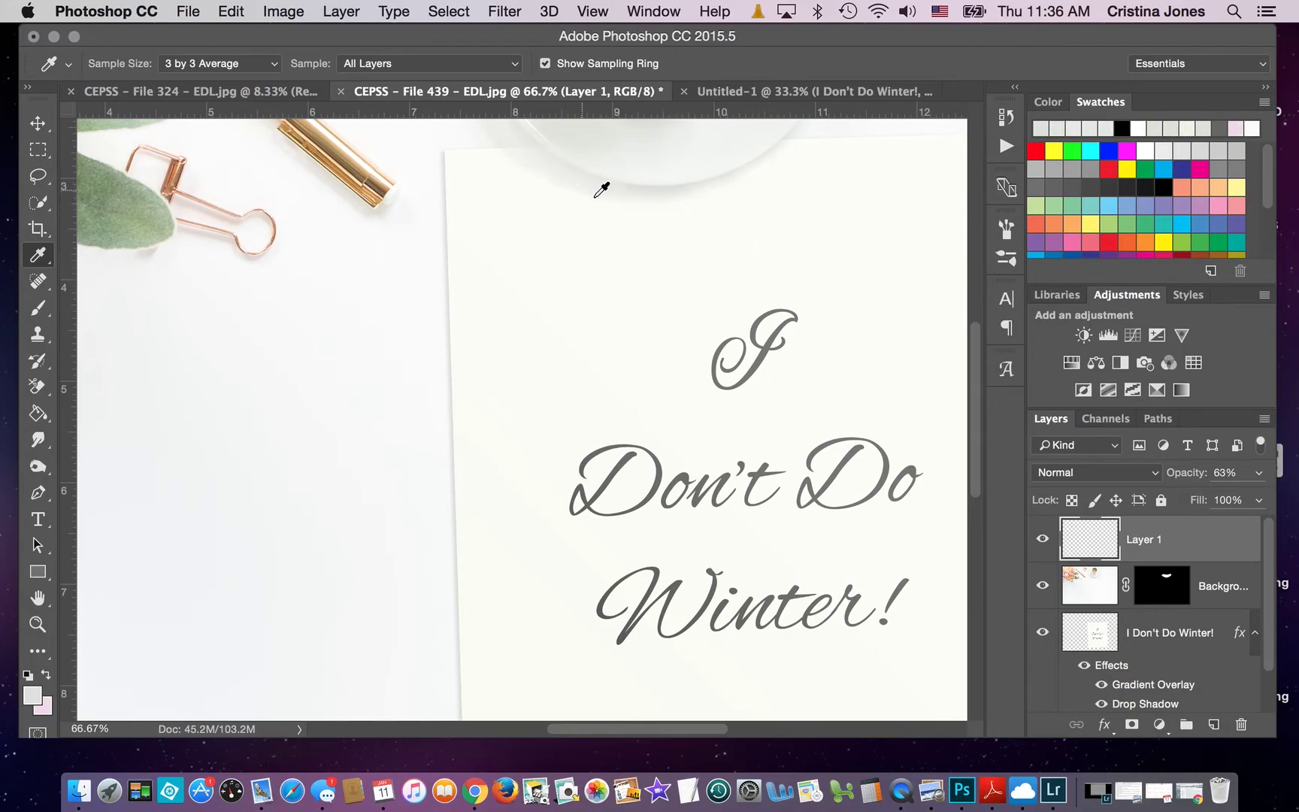
pyautogui.press('b')
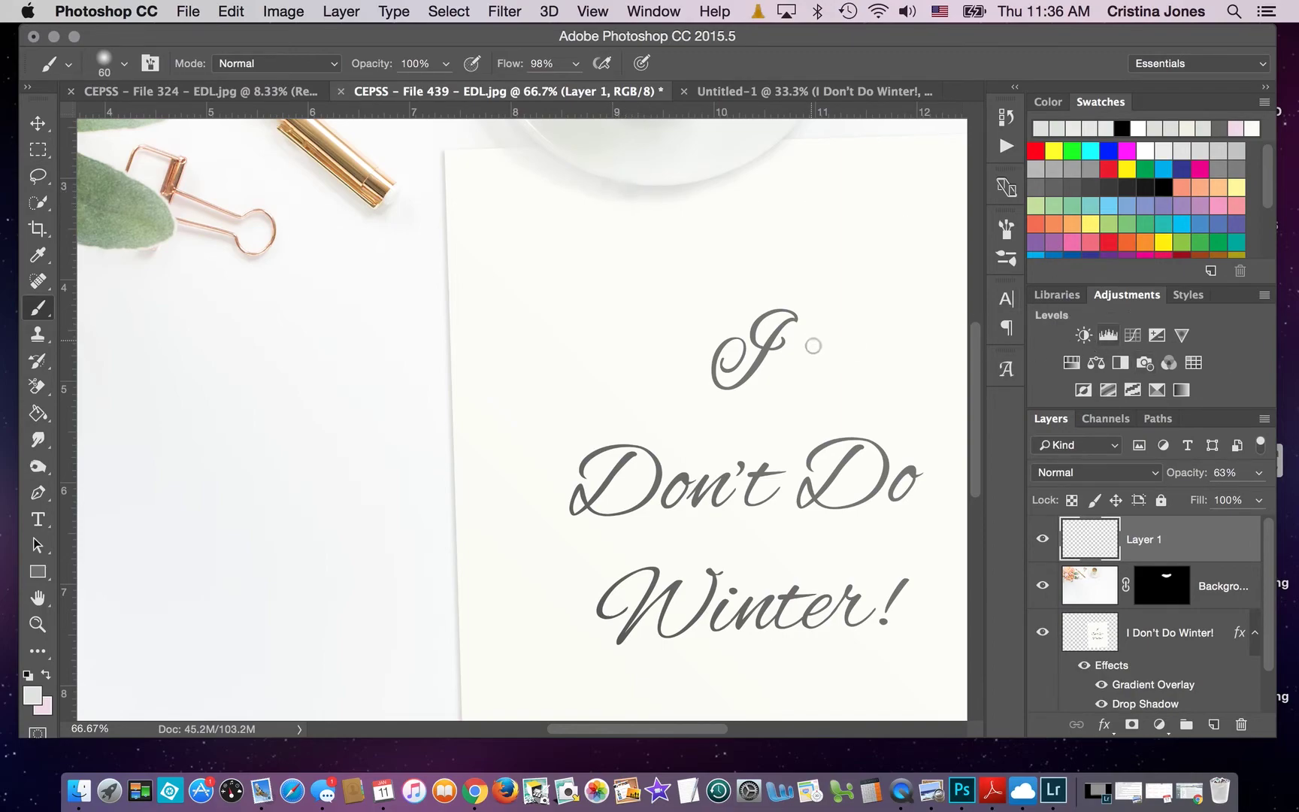
# Step: Add a layer mask to Layer 1 and paint black with a 90 px brush to trim the shadow beside the saucer
pyautogui.click(1131, 724)
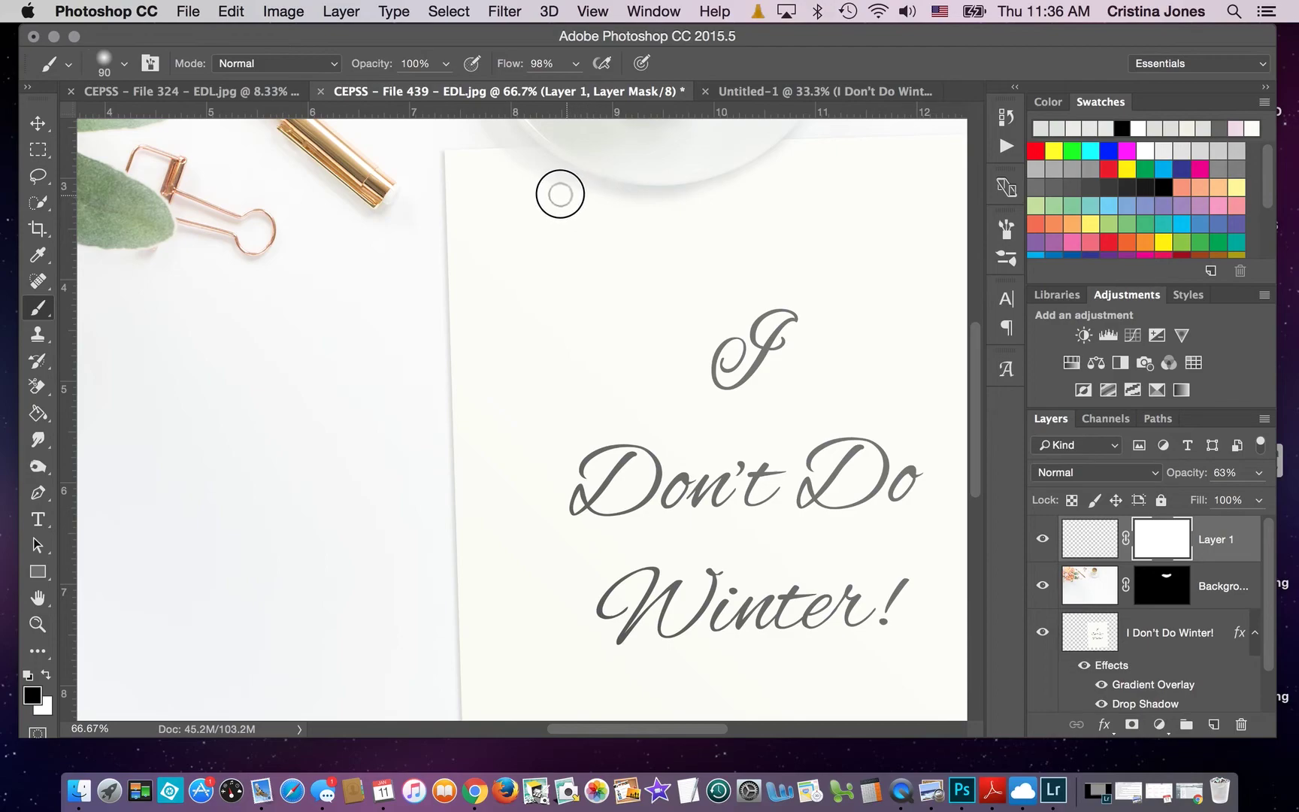
pyautogui.moveTo(553, 193)
pyautogui.mouseDown()
pyautogui.moveTo(646, 210)
pyautogui.moveTo(595, 158)
pyautogui.moveTo(671, 171)
pyautogui.moveTo(555, 134)
pyautogui.mouseUp()
pyautogui.press('super+minus')
pyautogui.press('super+minus')
pyautogui.press('super+minus')
pyautogui.press('super+minus')
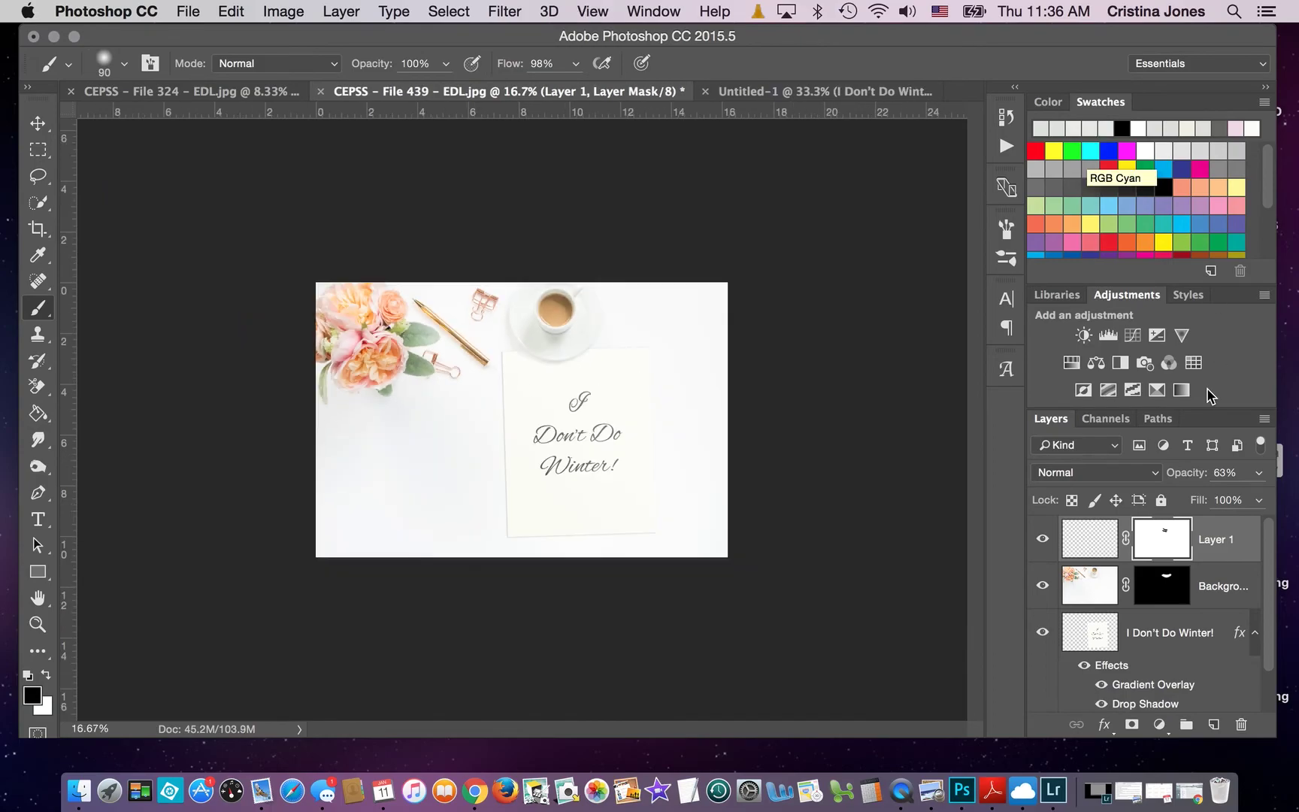
# Step: Hide and reshow Layer 1 and the Background copy to compare the image before and after the saucer overlap
pyautogui.moveTo(1049, 585); pyautogui.dragTo(1040, 559)
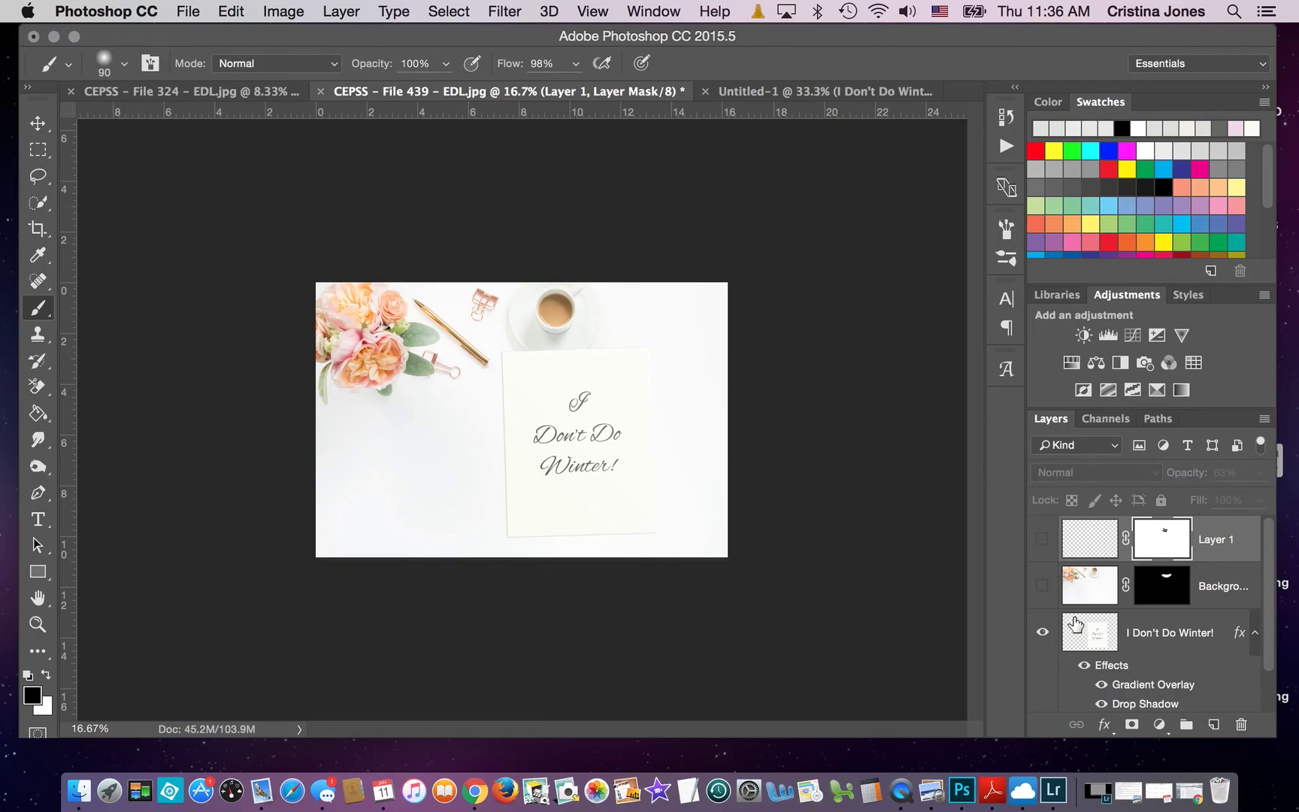
pyautogui.click(1041, 587)
pyautogui.click(1045, 540)
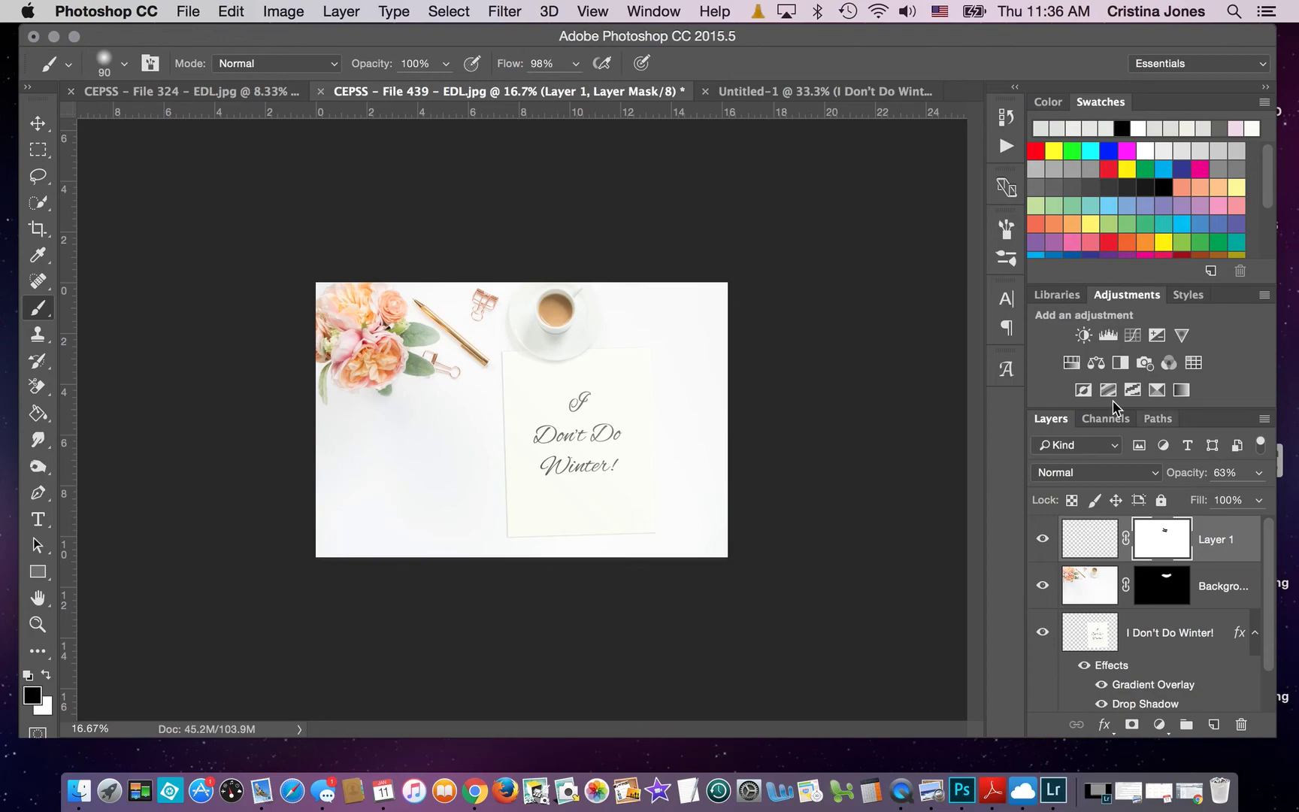
pyautogui.click(1008, 256)
pyautogui.click(902, 789)
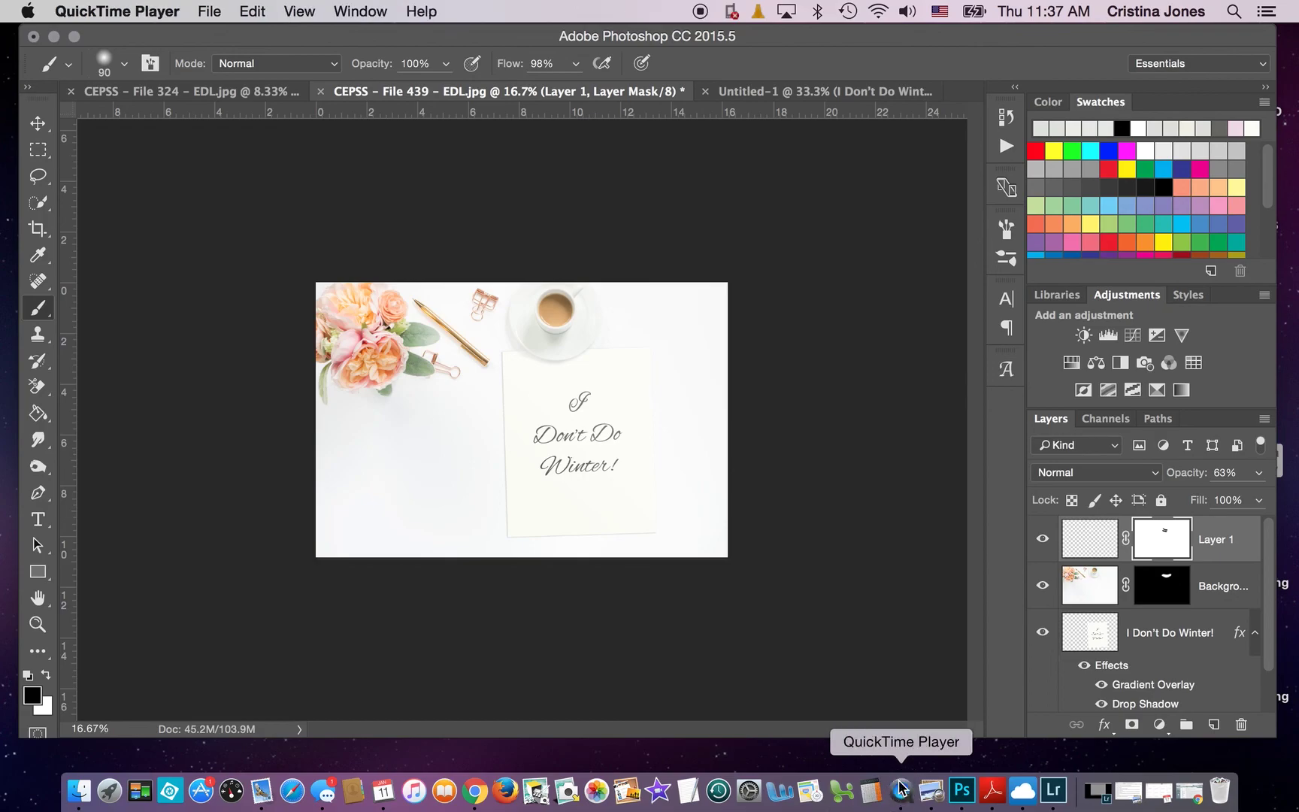